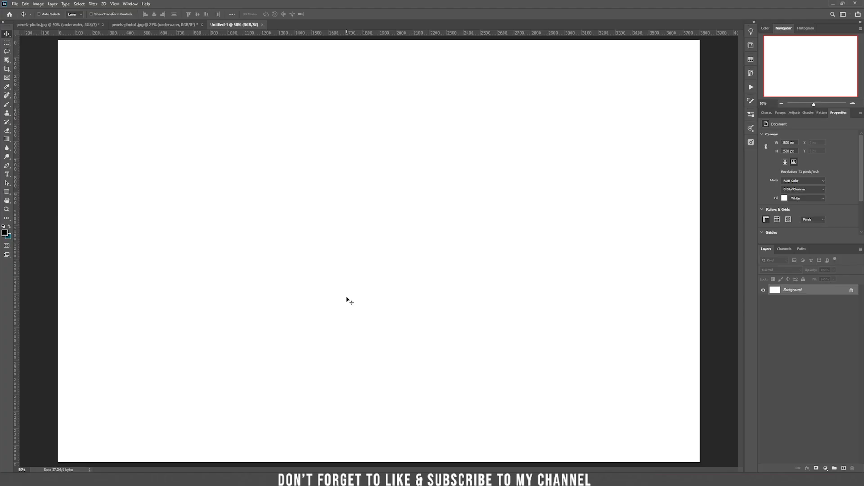
Step: Bring up the fill and adjustment layer list for the blank white 3800 × 2500 px canvas
left_click(826, 469)
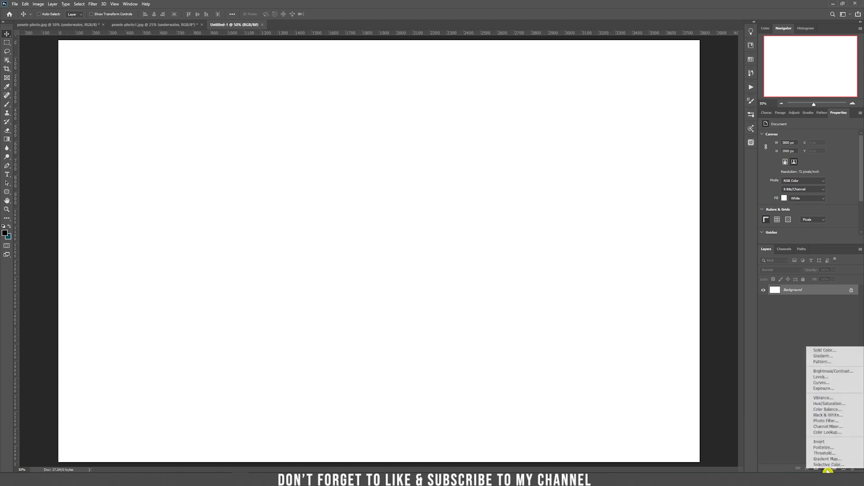
Step: Add a teal #085861 Solid Color fill layer, then a Gradient fill layer above it
left_click(844, 351)
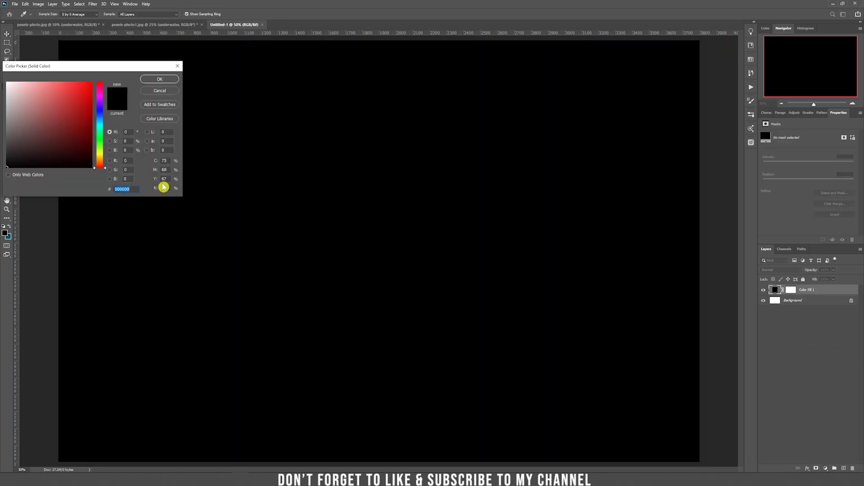
left_click(13, 235)
left_click(159, 80)
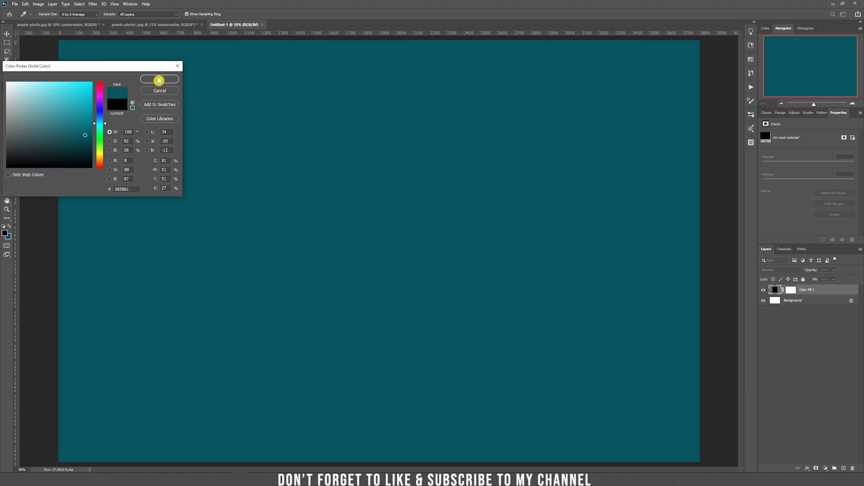
left_click(826, 469)
left_click(836, 359)
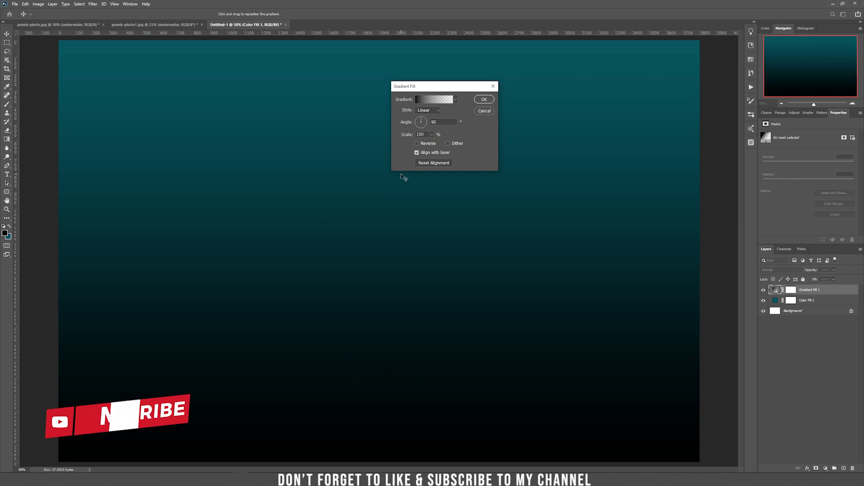
Step: Set the gradient's right stop to teal 085861 and its midpoint to 22%, then apply
left_click(431, 102)
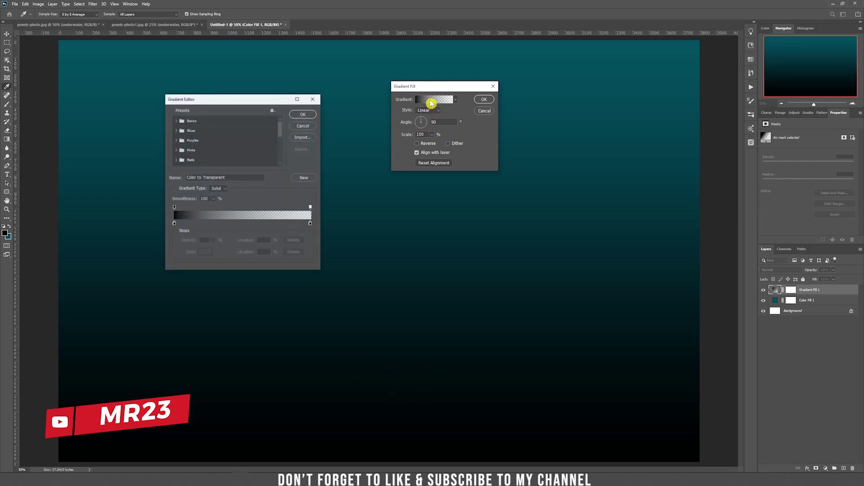
left_click(311, 224)
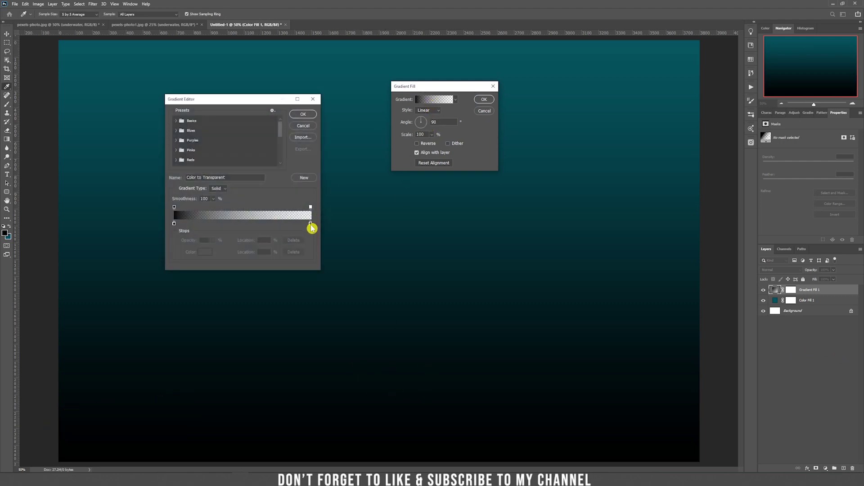
double_click(311, 224)
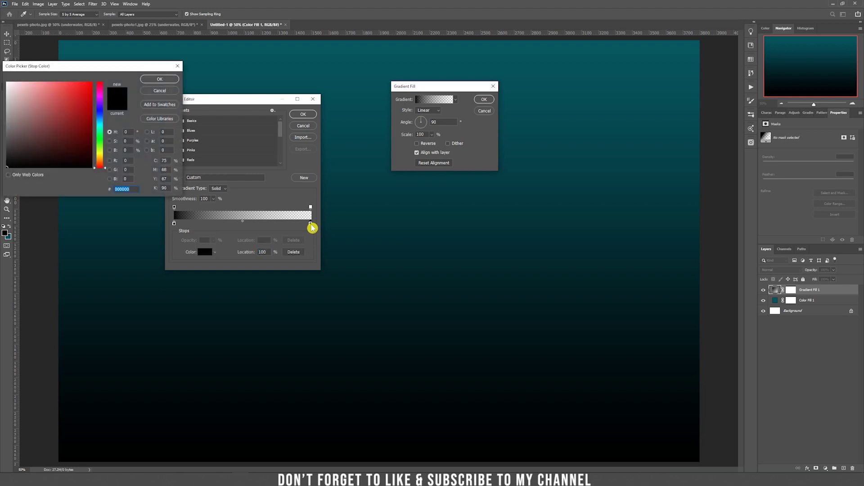
left_click(11, 235)
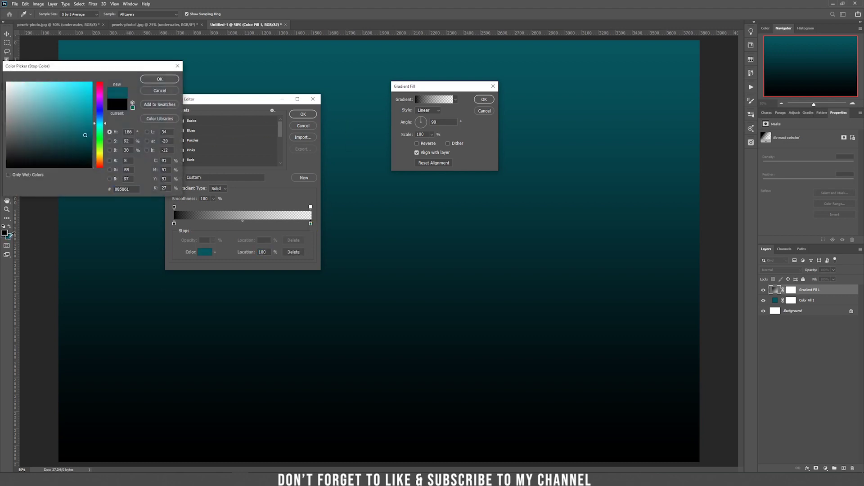
left_click(164, 79)
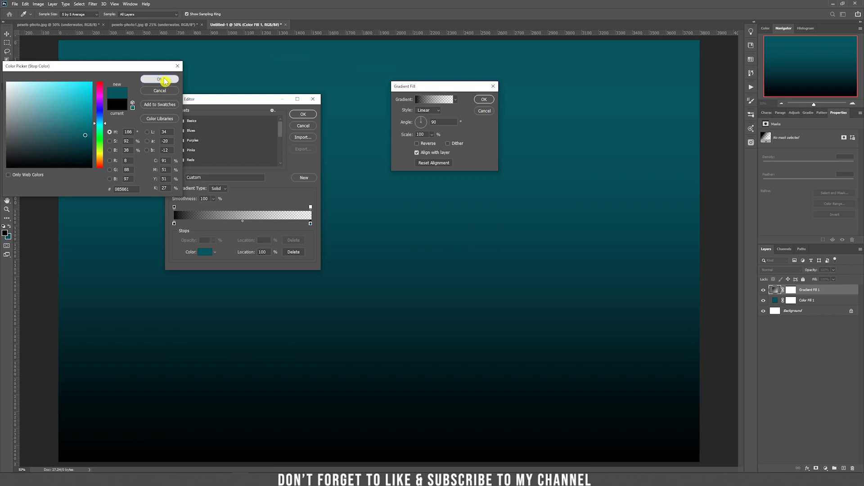
left_click(243, 223)
left_click_drag(243, 225, 205, 225)
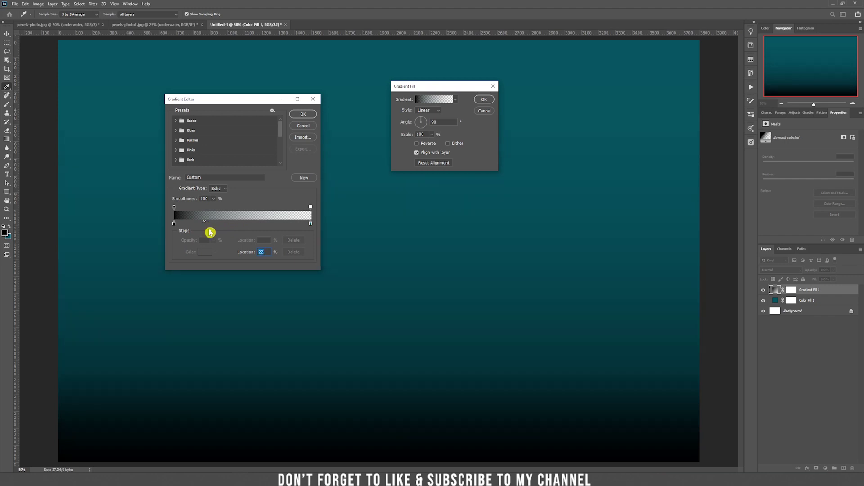
left_click(302, 115)
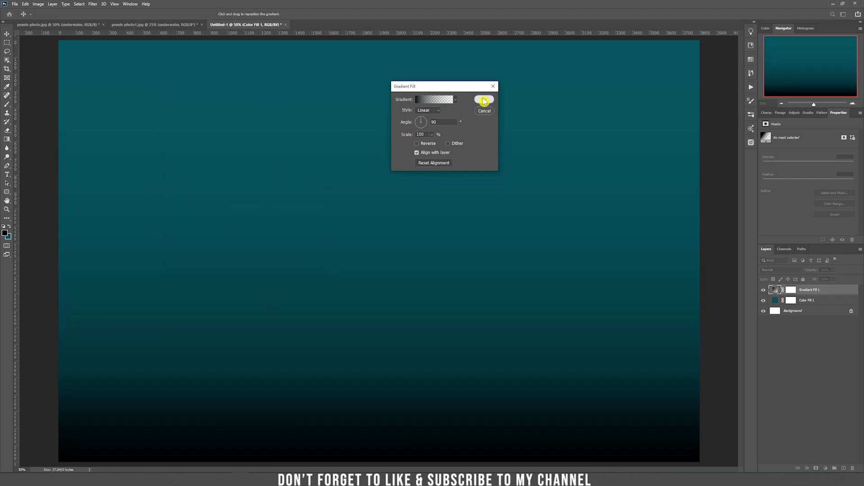
left_click(484, 100)
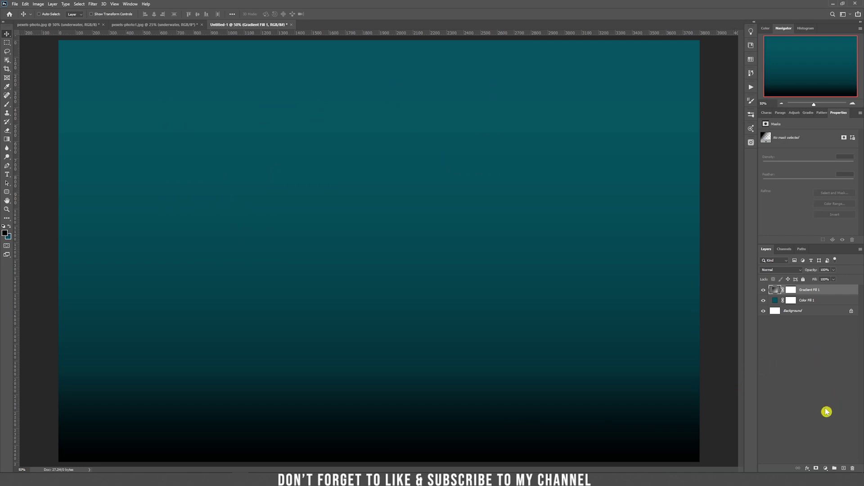
Step: Add a 'sun rays' layer and set a Noise gradient: Roughness 100, restricted colours, transparency
left_click(844, 470)
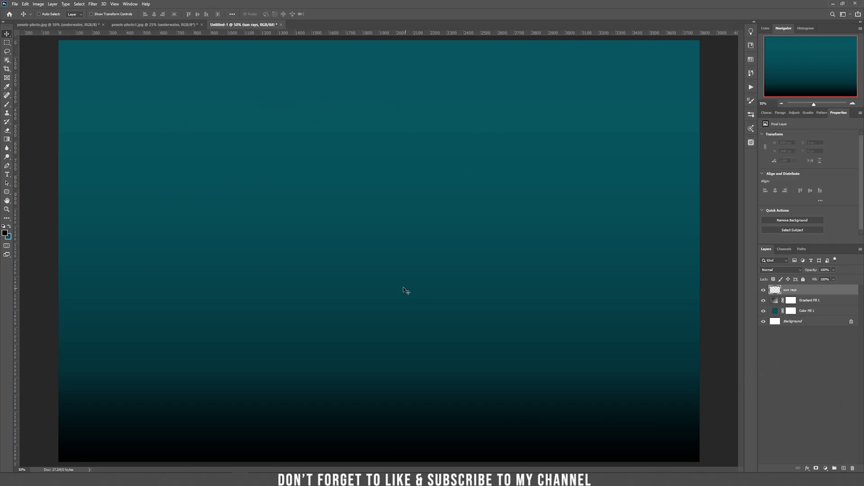
left_click(7, 140)
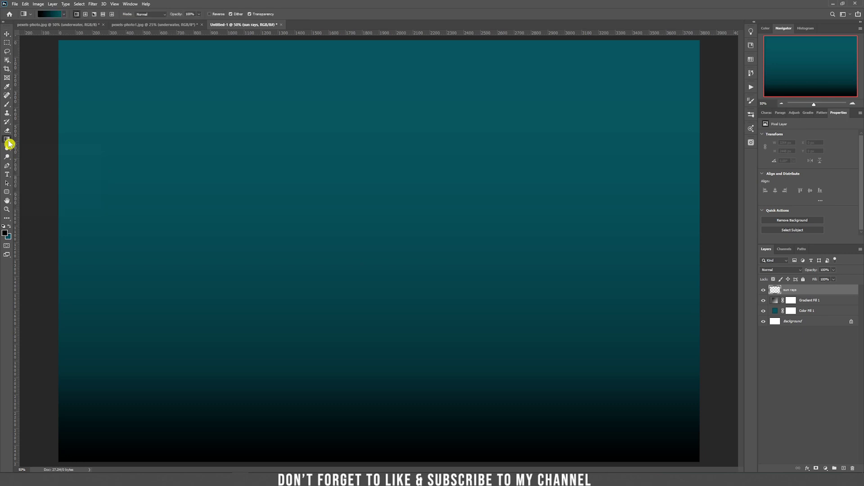
left_click(50, 17)
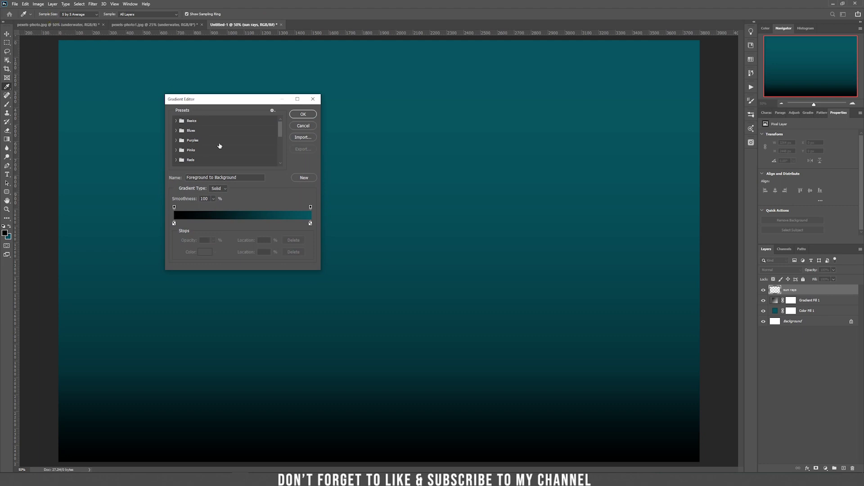
left_click(220, 201)
left_click(214, 199)
left_click_drag(209, 205, 287, 233)
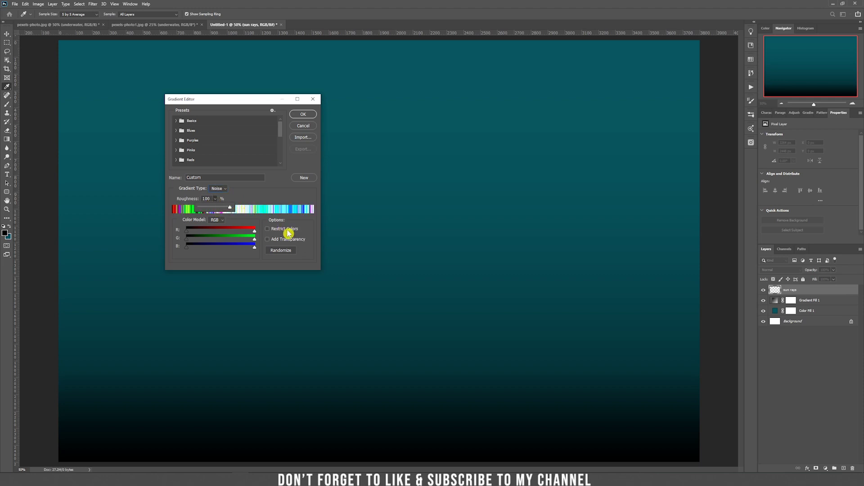
left_click(298, 228)
left_click(288, 229)
left_click(282, 239)
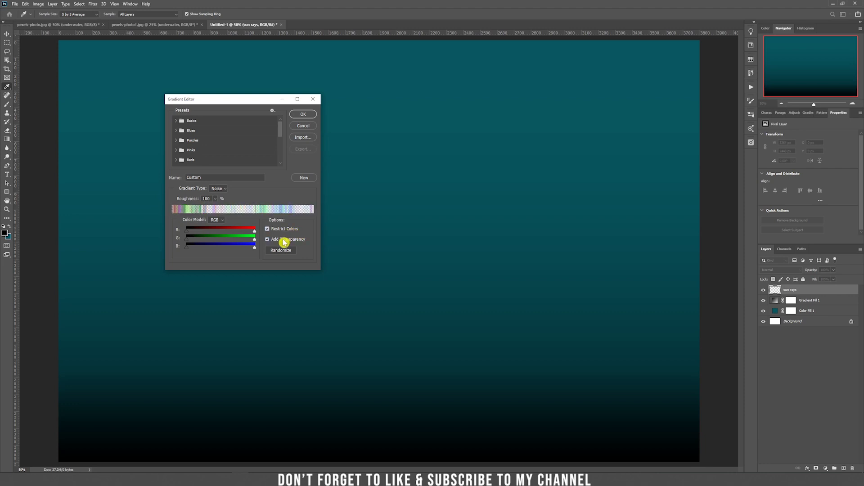
left_click(306, 115)
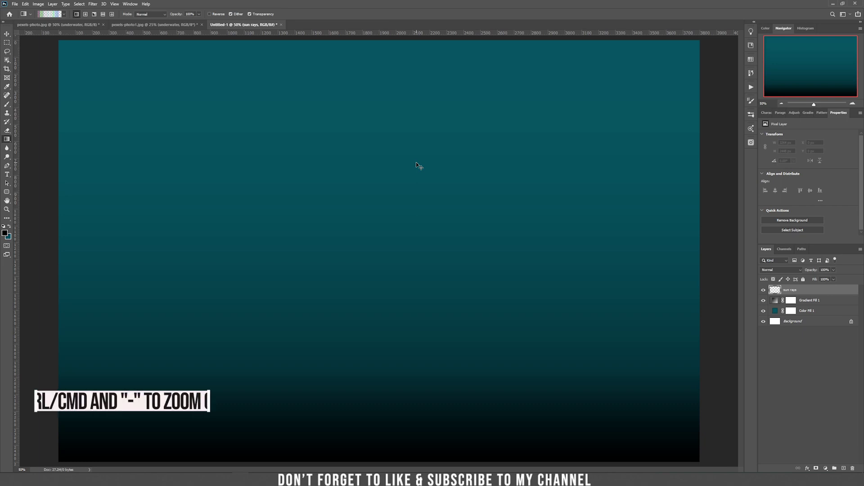
key("ctrl+minus")
key("ctrl+minus")
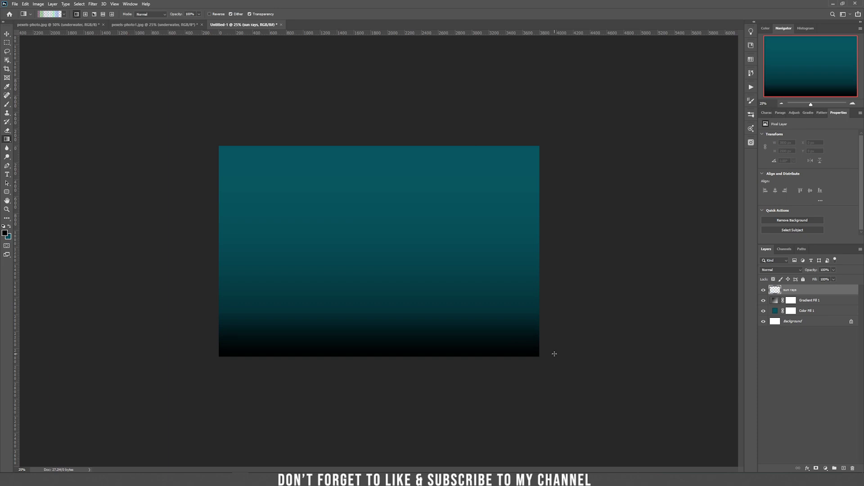
Step: Drag the noise gradient diagonally across the sun rays layer and set it to Screen mode
left_click_drag(554, 353, 194, 266)
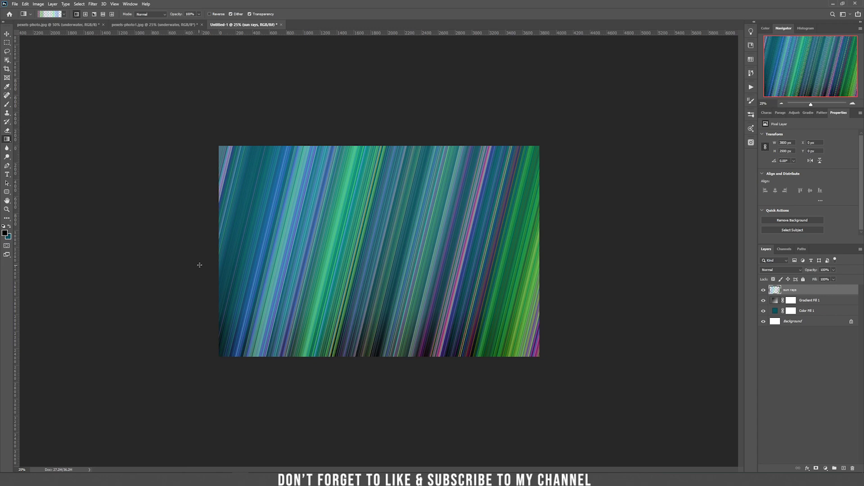
left_click(775, 270)
left_click(767, 326)
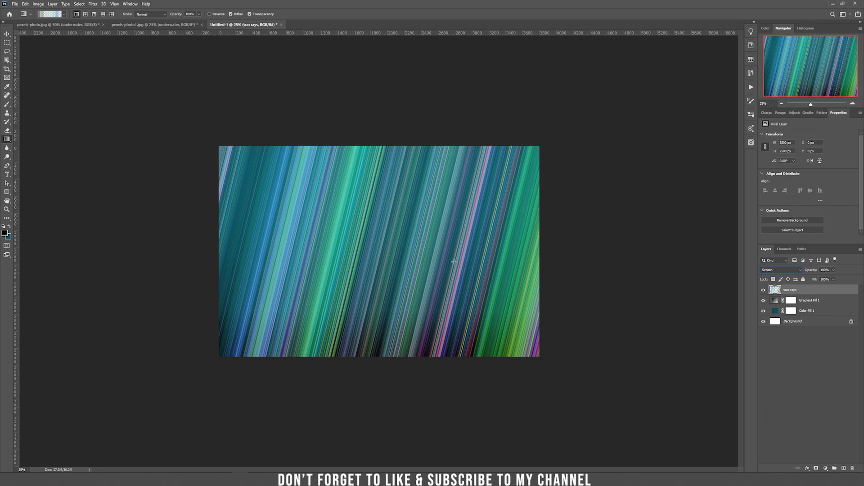
left_click(826, 469)
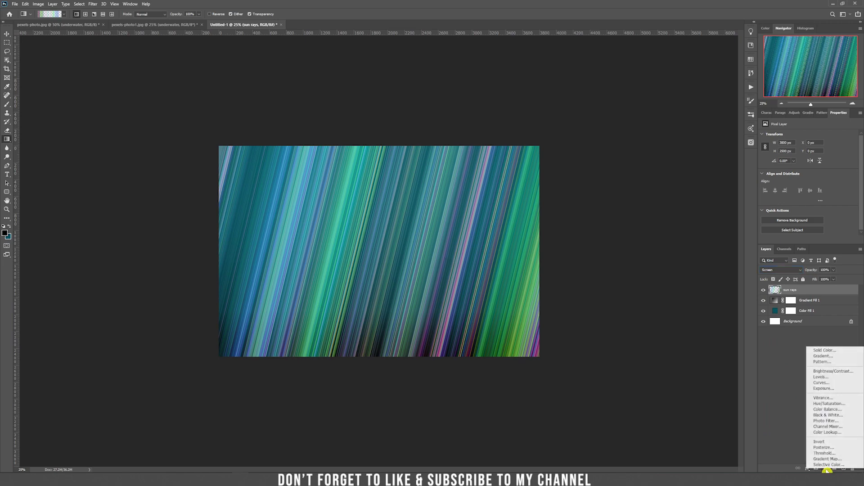
Step: Add a Hue/Saturation layer at -100 saturation, clipped to the sun rays layer
left_click(829, 403)
left_click_drag(798, 178, 762, 176)
left_click(776, 293)
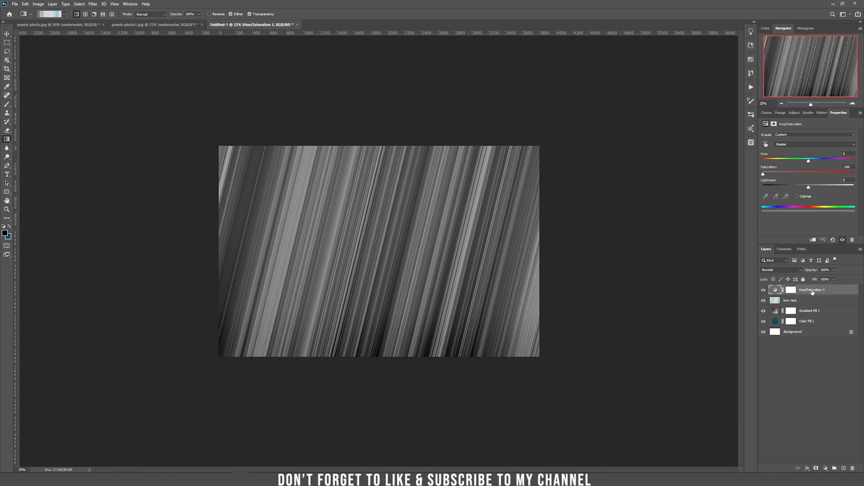
left_click(776, 294, "alt")
left_click(818, 302)
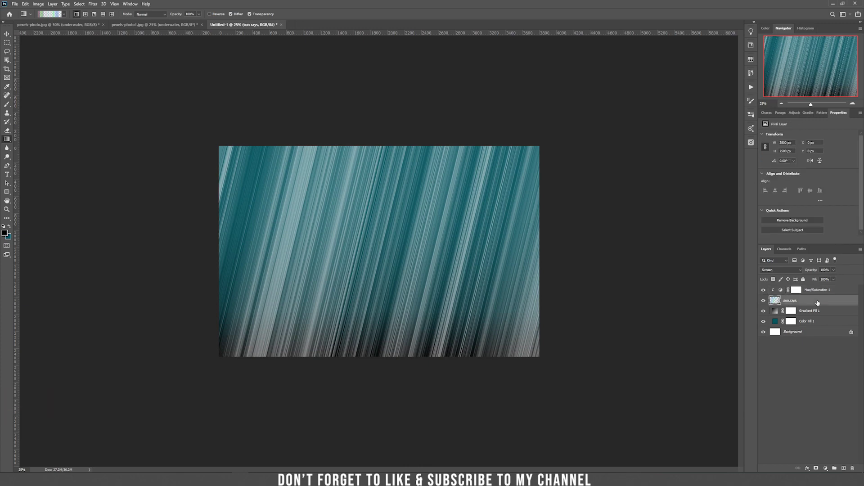
Step: Convert the sun rays layer to a smart object
right_click(818, 302)
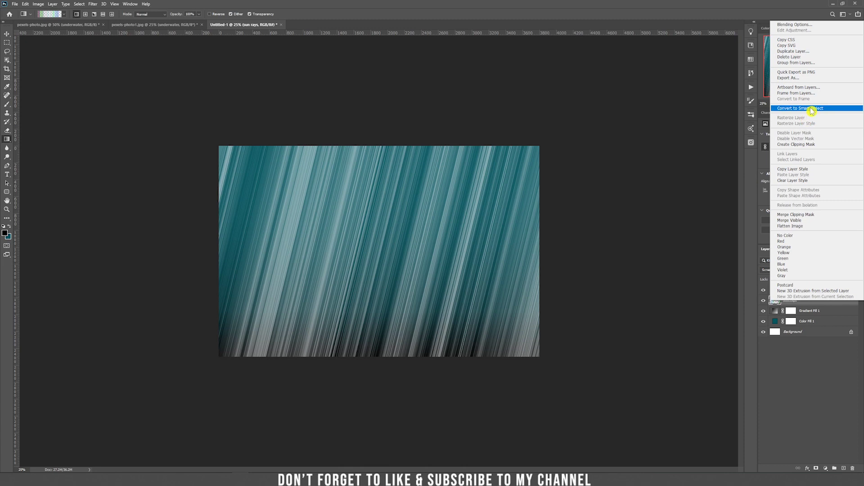
left_click(833, 109)
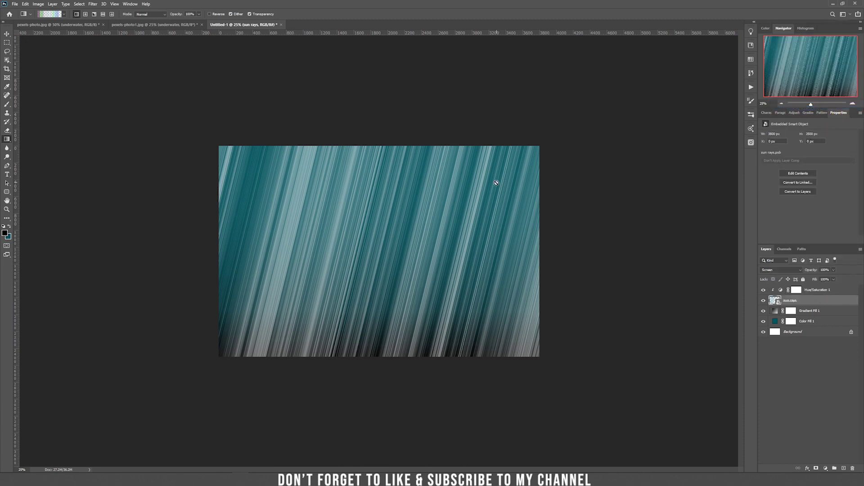
key("v")
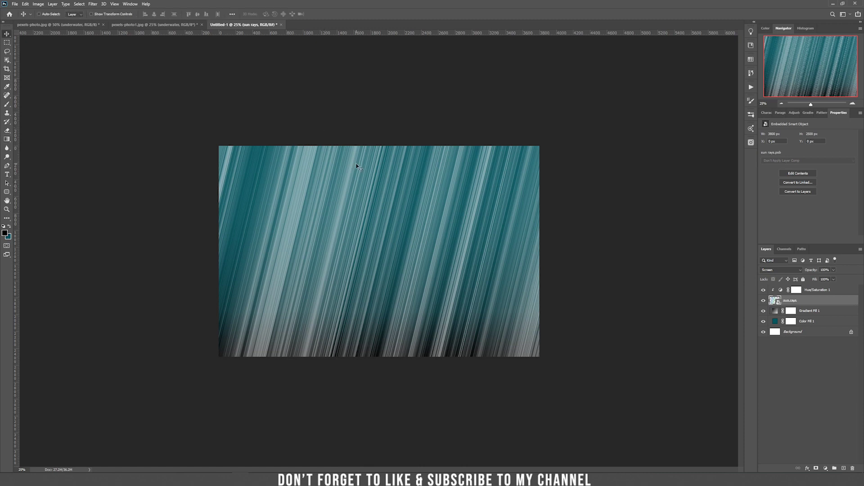
Step: Apply a 6.4-pixel Gaussian Blur smart filter to the sun rays
left_click(94, 5)
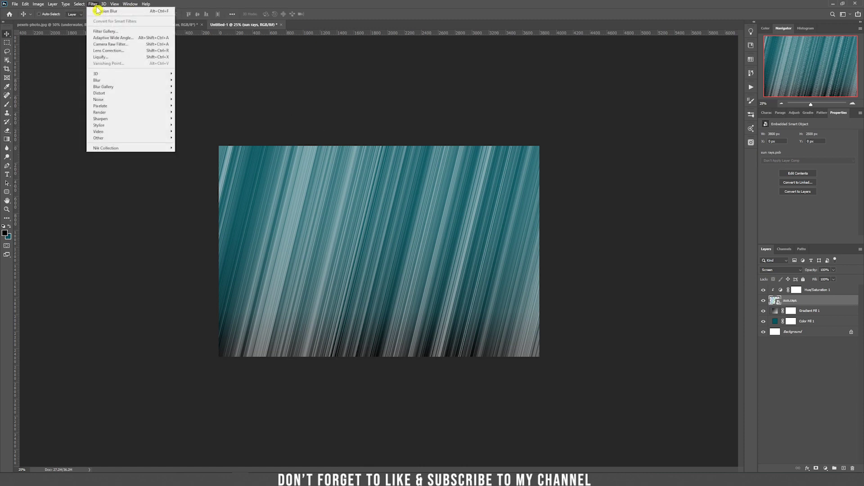
mouse_move(170, 81)
left_click(198, 106)
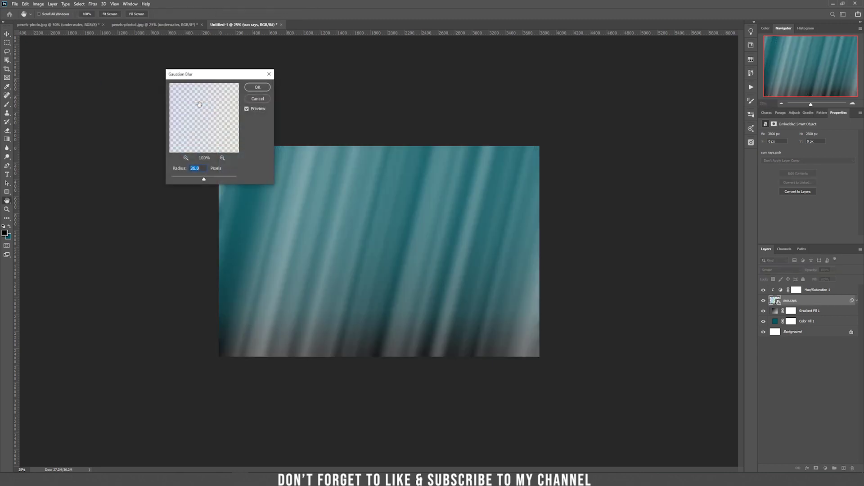
mouse_move(203, 182)
left_mouse_down()
mouse_move(192, 180)
mouse_move(214, 180)
mouse_move(206, 181)
left_mouse_up()
left_click(257, 88)
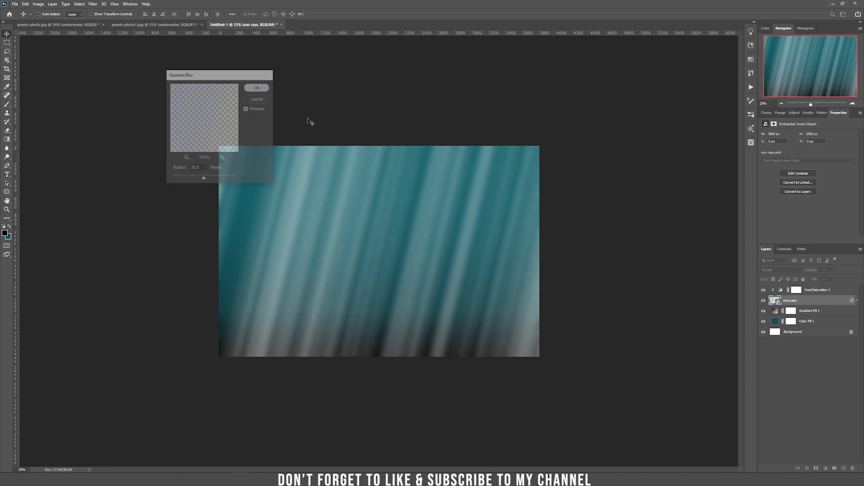
Step: Add a layer mask to sun rays and set a black brush, 13% flow, size 1300
left_click(817, 470)
key("d")
key("b")
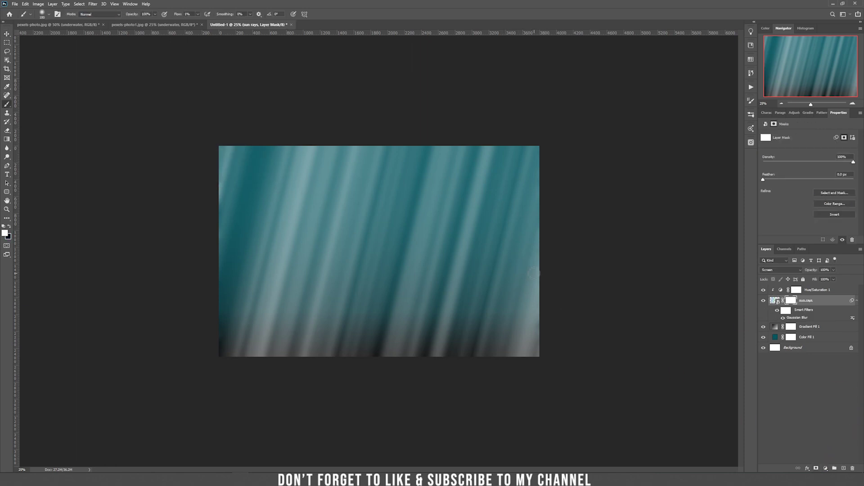
left_click(9, 227)
left_click(7, 107)
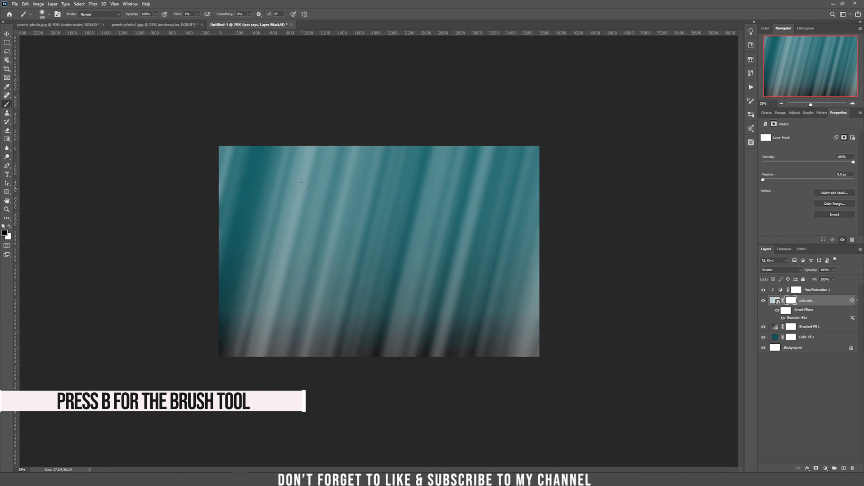
left_click_drag(198, 15, 201, 23)
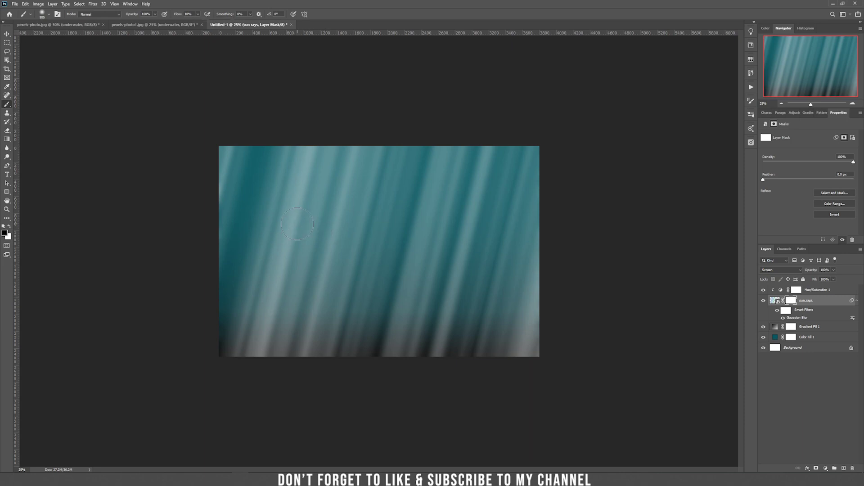
key("bracketright")
key("bracketright")
key("bracketright")
Step: Paint the mask across the bottom and right side so the rays fade out
mouse_move(254, 326)
left_mouse_down()
mouse_move(481, 351)
mouse_move(469, 341)
mouse_move(447, 381)
mouse_move(555, 251)
left_mouse_up()
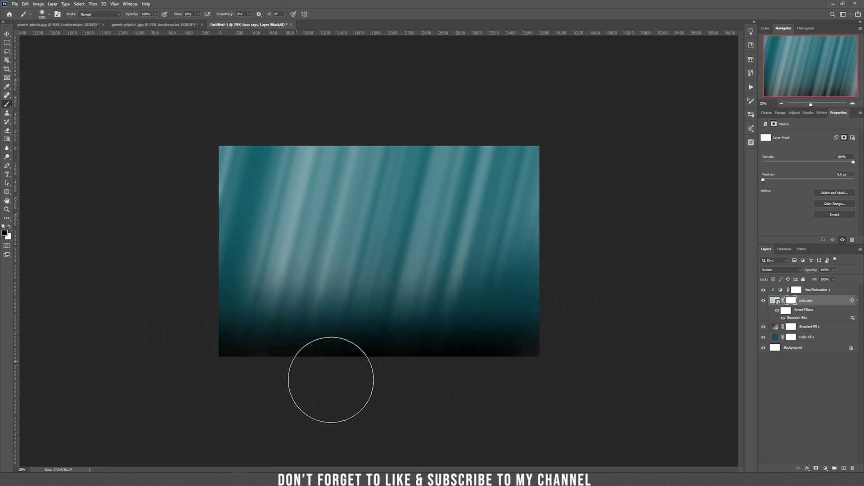
mouse_move(265, 251)
left_mouse_down()
mouse_move(285, 267)
mouse_move(280, 304)
mouse_move(330, 319)
mouse_move(506, 256)
left_mouse_up()
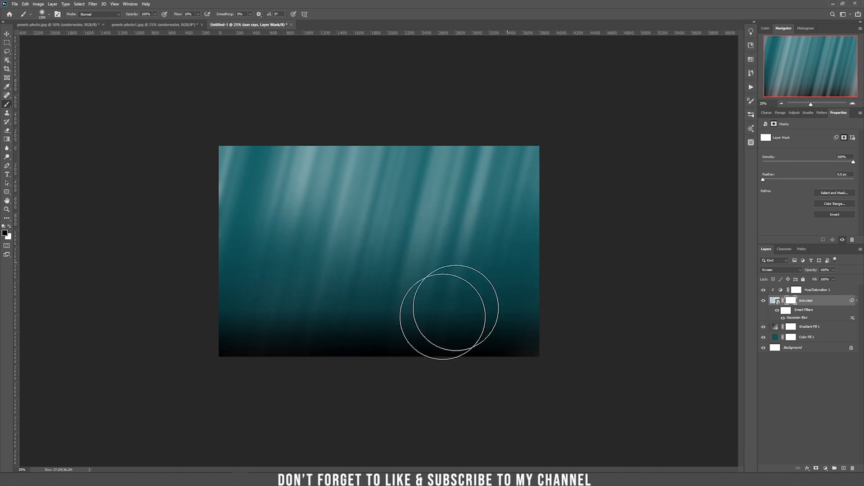
mouse_move(196, 177)
left_mouse_down()
mouse_move(268, 305)
mouse_move(482, 252)
left_mouse_up()
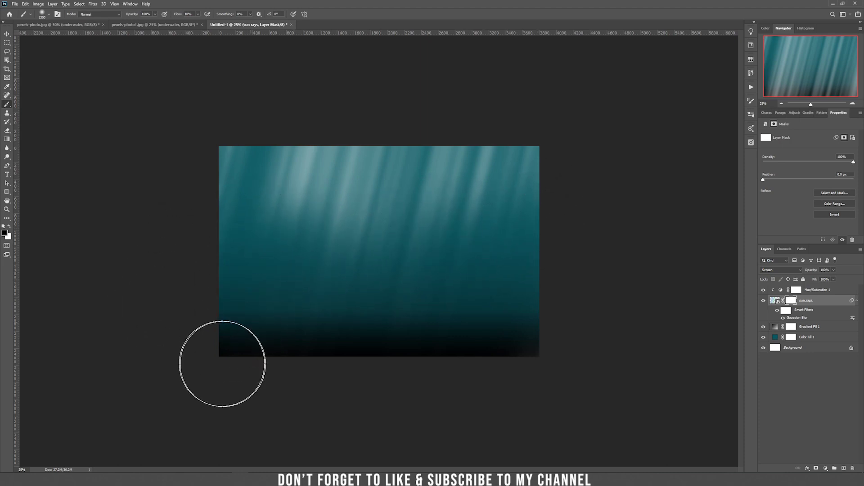
left_click_drag(581, 353, 552, 189)
key("v")
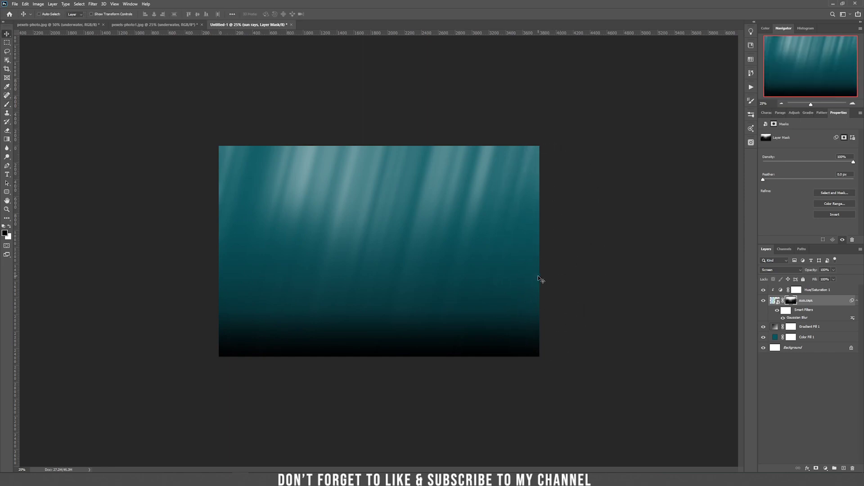
left_click(61, 25)
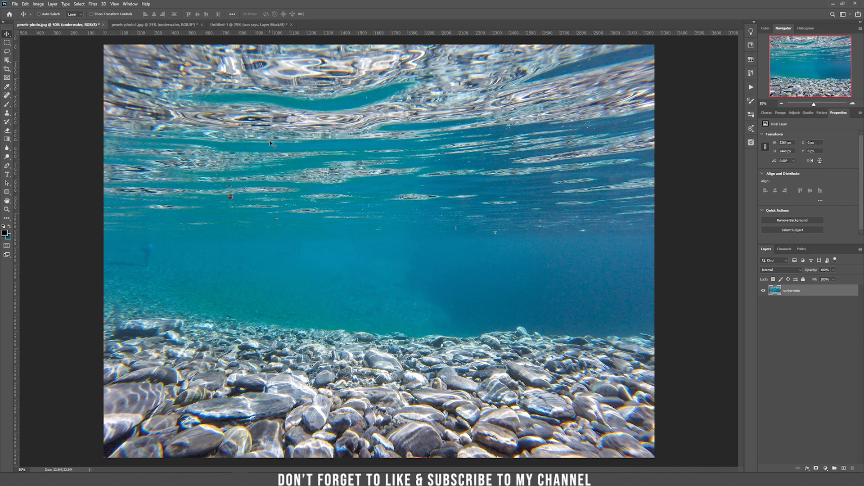
Step: Copy the underwater photo into the composite and stack its layer beneath sun rays
left_click_drag(295, 206, 354, 231)
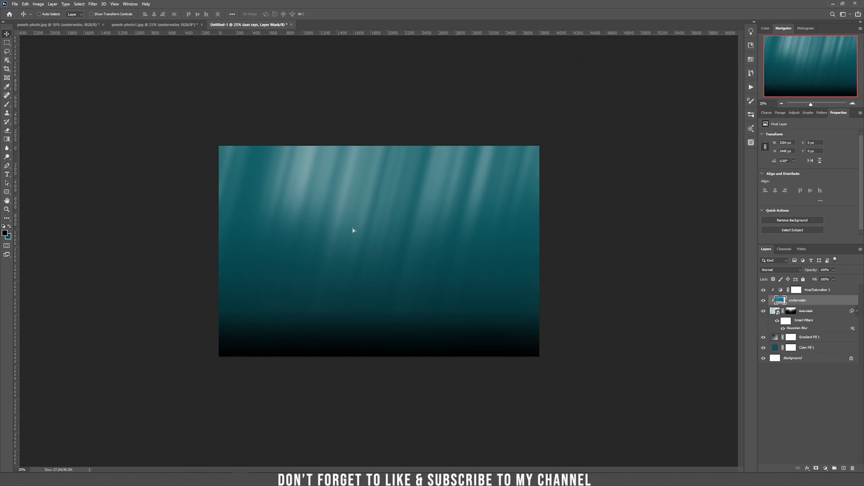
left_click_drag(822, 303, 815, 342)
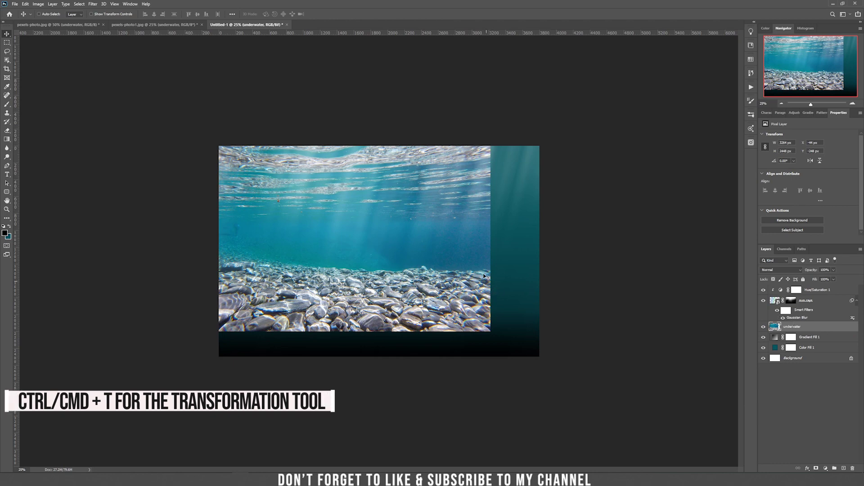
Step: Scale the underwater photo to about 140% and reposition it to fill the canvas
key("ctrl+t")
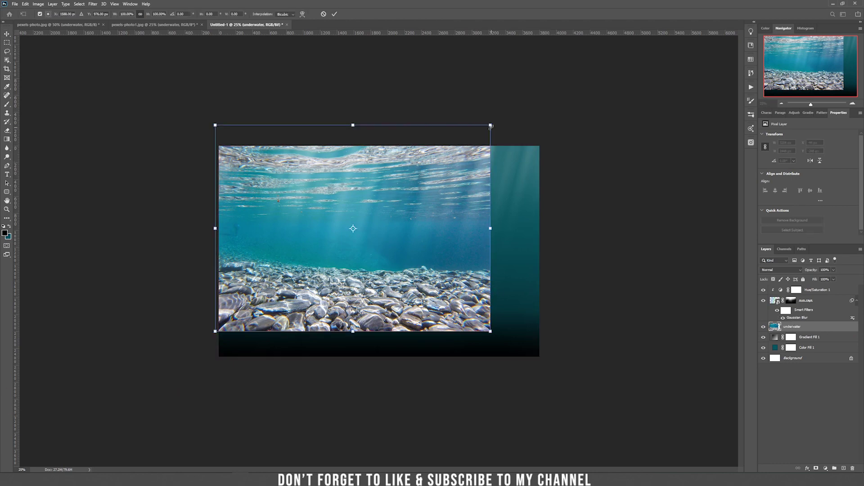
left_click_drag(491, 127, 602, 44)
left_click_drag(519, 117, 516, 205)
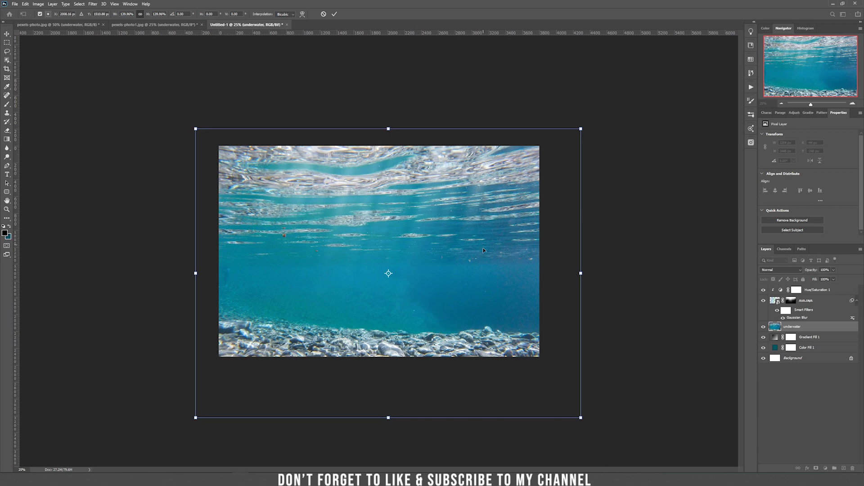
key("Return")
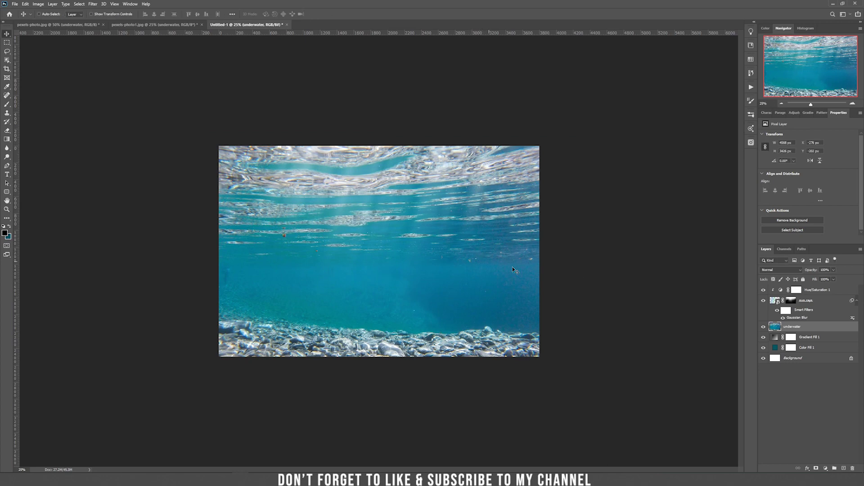
left_click(816, 468)
Step: Paint black over the top and middle of the underwater layer's mask, then invert the mask
key("b")
mouse_move(260, 152)
left_mouse_down()
mouse_move(309, 171)
mouse_move(423, 140)
mouse_move(463, 151)
mouse_move(566, 152)
left_mouse_up()
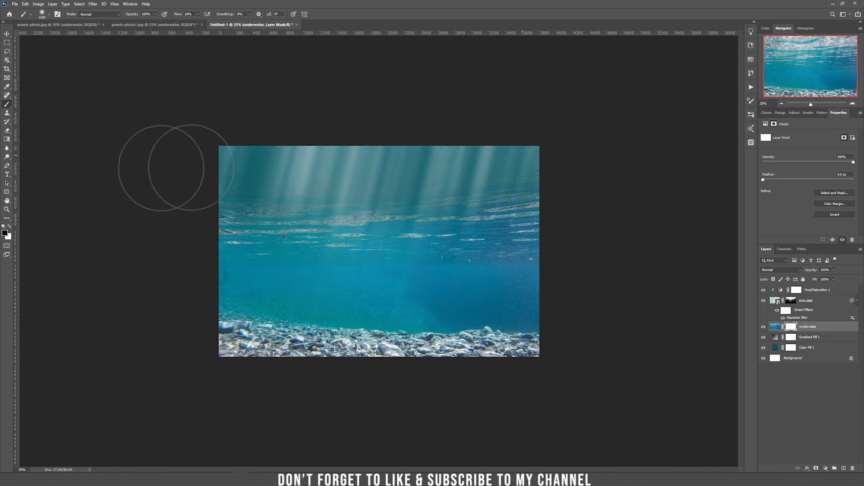
mouse_move(450, 172)
left_mouse_down()
mouse_move(231, 222)
mouse_move(512, 212)
mouse_move(499, 208)
mouse_move(457, 279)
mouse_move(501, 282)
mouse_move(290, 274)
mouse_move(154, 200)
left_mouse_up()
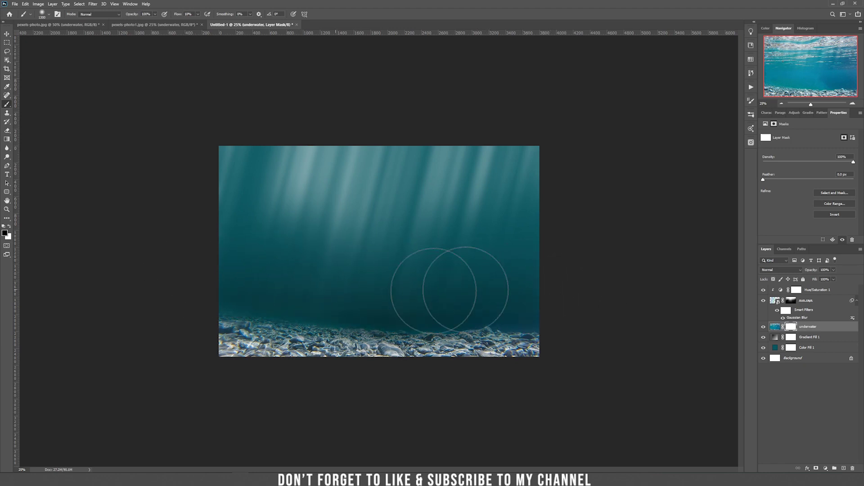
key("ctrl+i")
key("v")
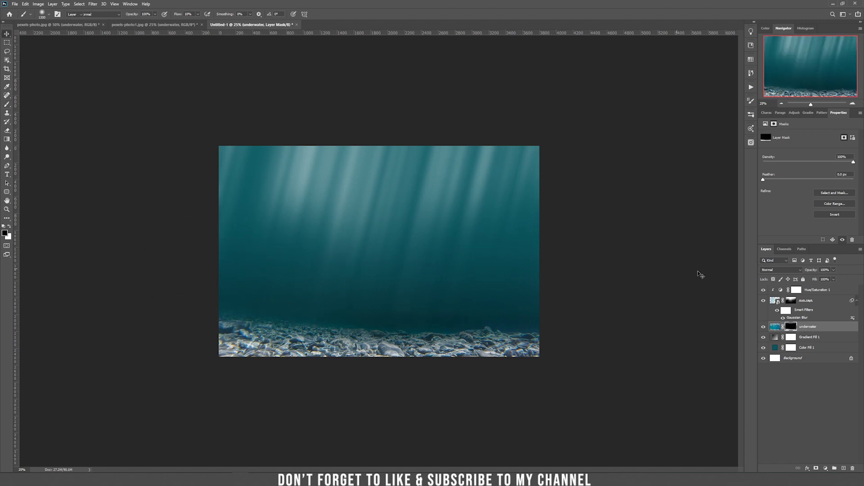
left_click(781, 271)
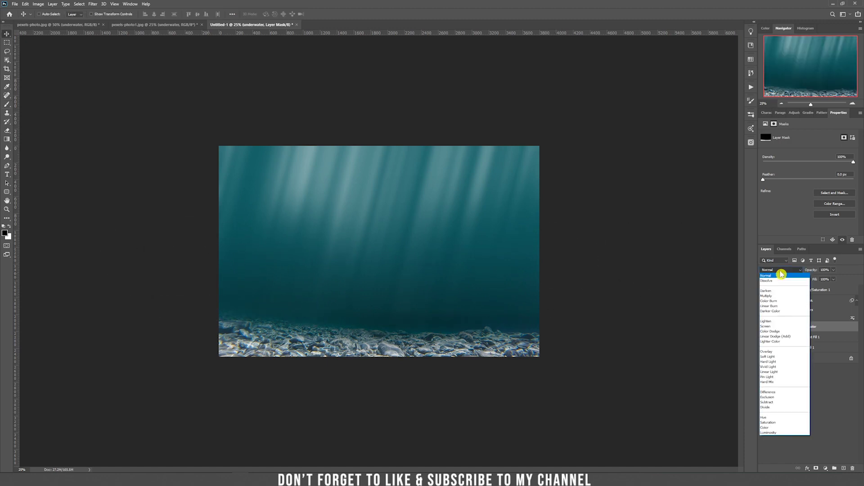
Step: Set the underwater layer to Screen and paint black on its mask over the bottom seabed
left_click(777, 327)
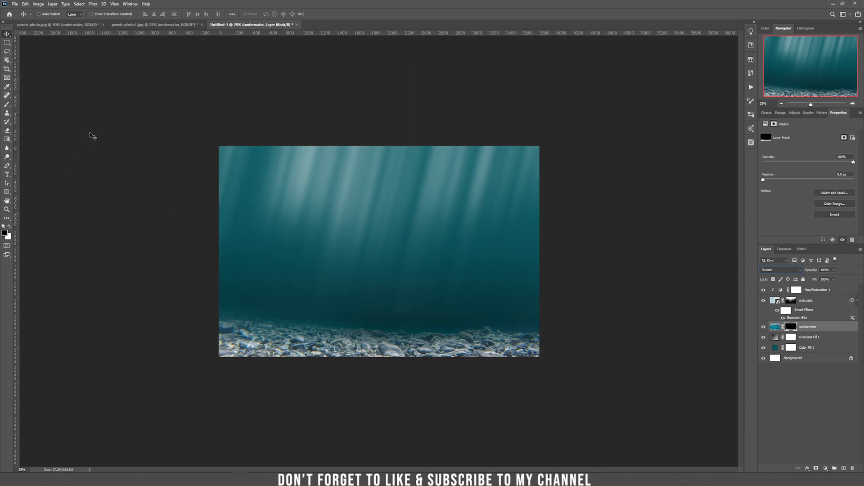
key("b")
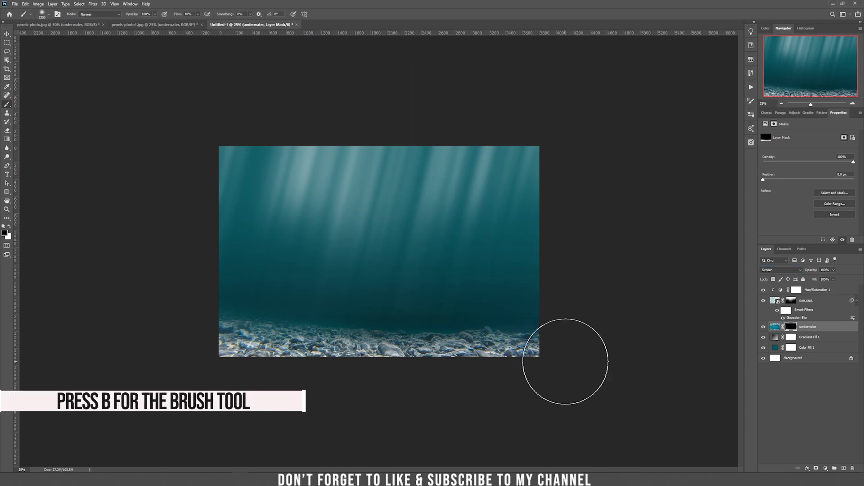
mouse_move(479, 365)
left_mouse_down()
mouse_move(506, 359)
mouse_move(480, 365)
mouse_move(356, 343)
mouse_move(196, 354)
mouse_move(248, 350)
mouse_move(142, 347)
mouse_move(172, 348)
mouse_move(114, 340)
mouse_move(103, 327)
mouse_move(226, 290)
mouse_move(305, 301)
mouse_move(310, 323)
mouse_move(562, 318)
mouse_move(509, 297)
left_mouse_up()
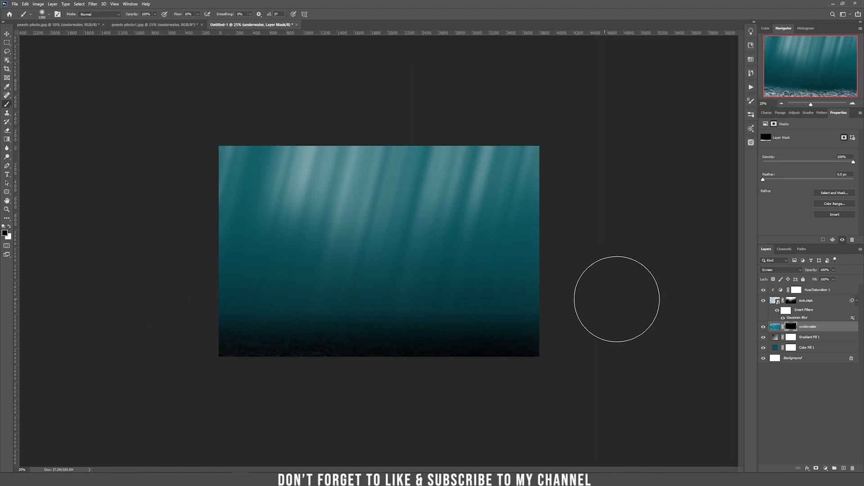
Step: Lightly reveal a faint hint of the seabed along the bottom with a low-flow white stroke
key("ctrl+plus")
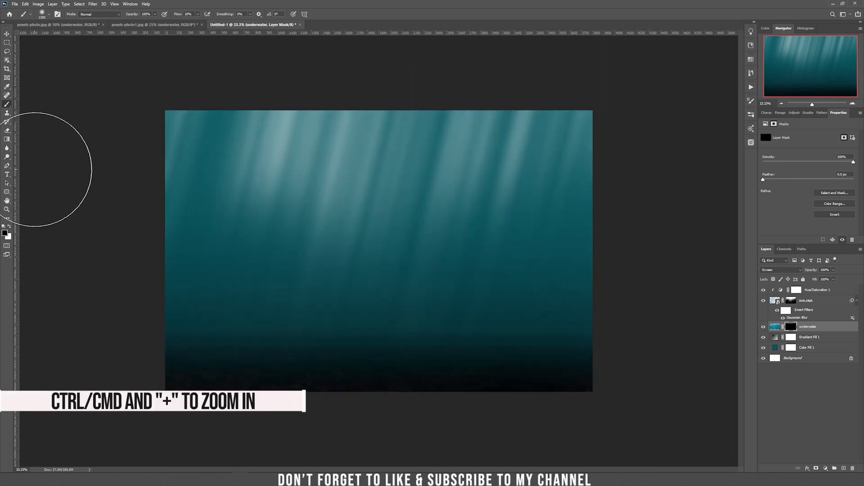
left_click(9, 227)
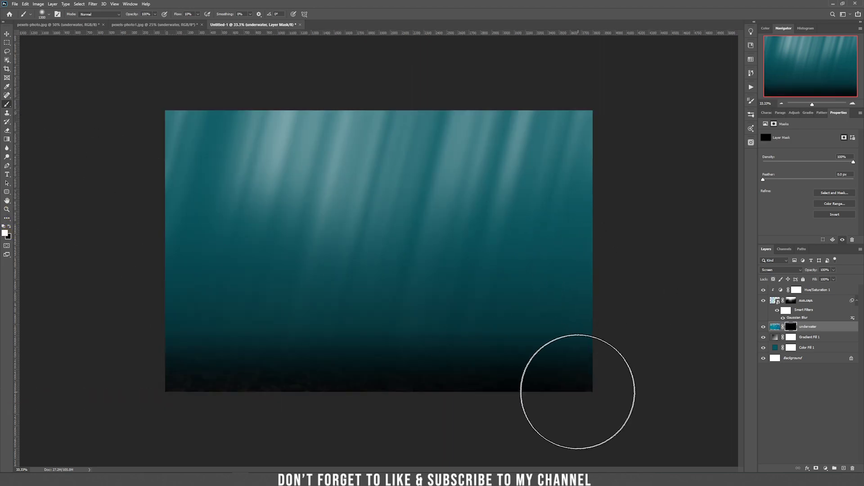
left_click_drag(578, 334, 106, 305)
key("ctrl+z")
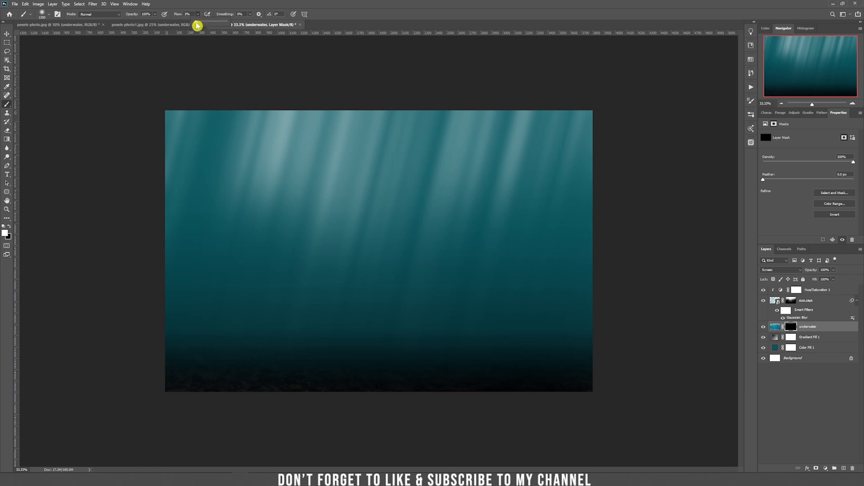
mouse_move(210, 323)
left_mouse_down()
mouse_move(519, 336)
mouse_move(603, 314)
left_mouse_up()
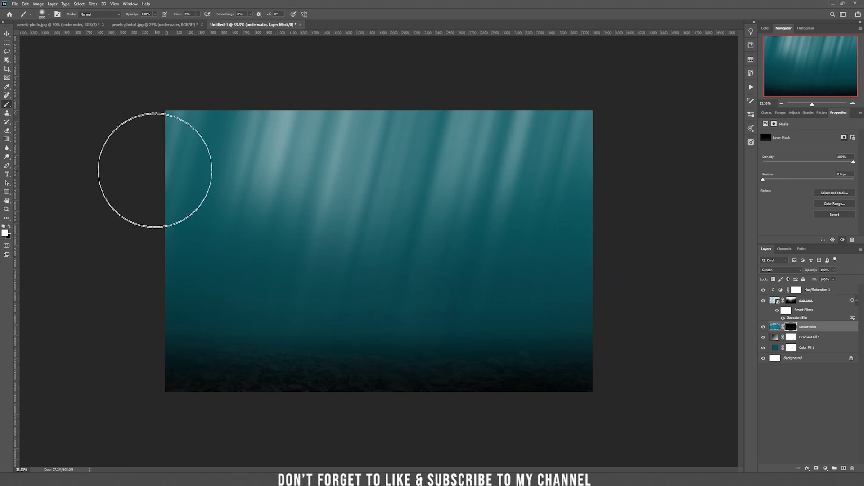
right_click(392, 318)
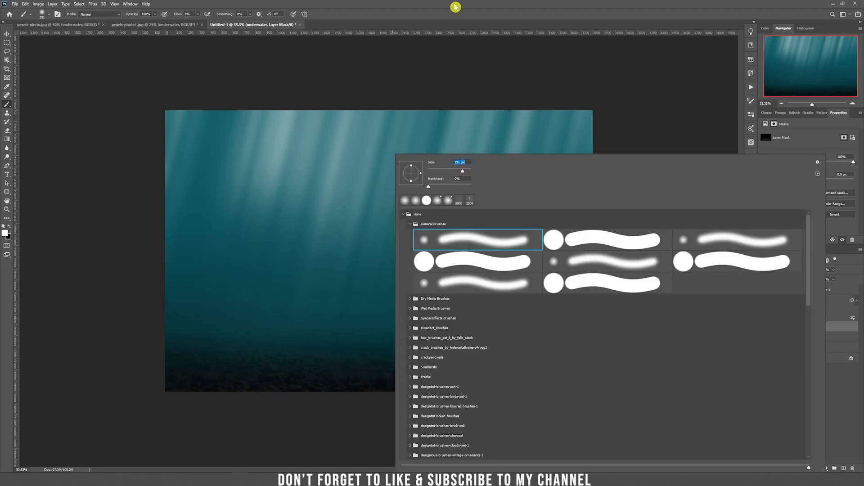
Step: Enlarge the mask brush to 500 px, check the seabed blend up close, then zoom back out
key("Return")
key("bracketright")
key("bracketright")
key("bracketright")
key("bracketright")
key("bracketleft")
key("bracketleft")
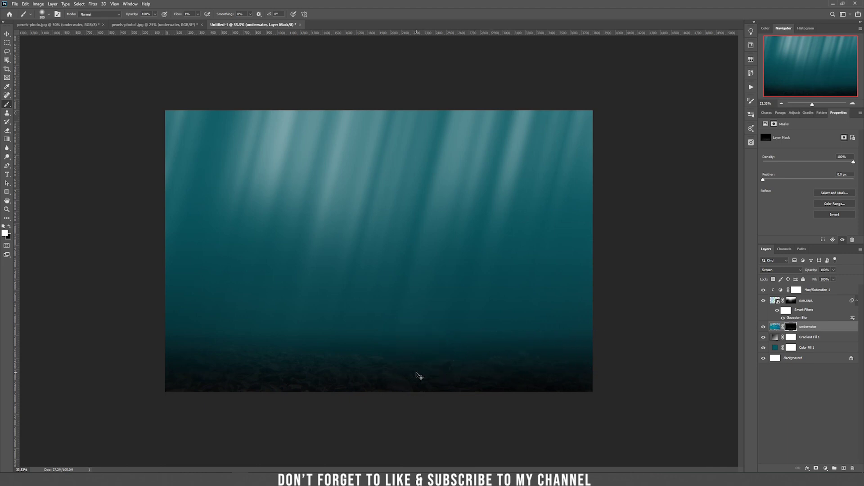
key("ctrl+plus")
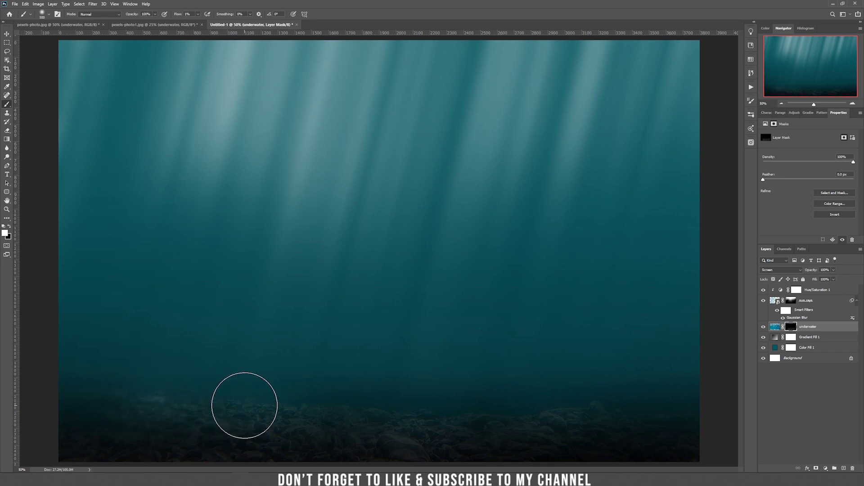
key("ctrl+minus")
key("ctrl+minus")
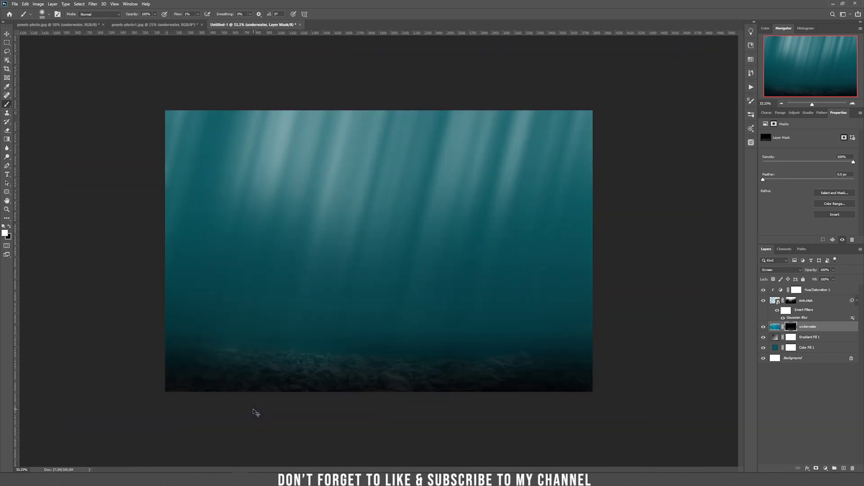
key("v")
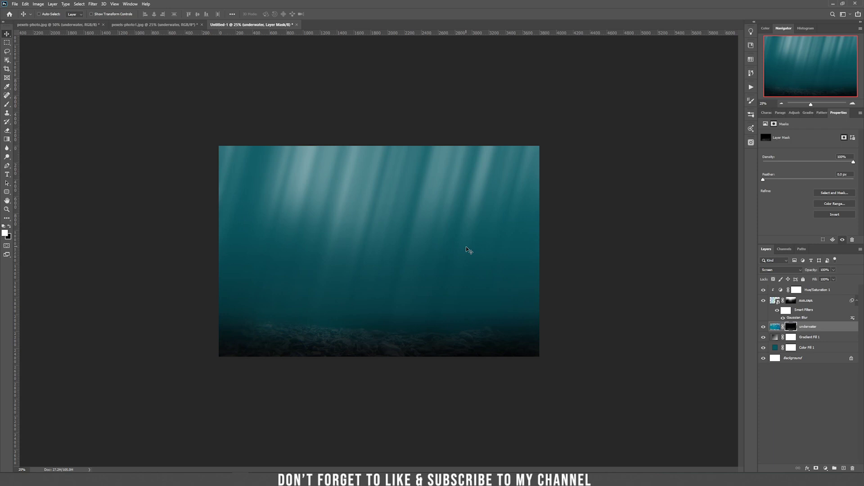
left_click(169, 29)
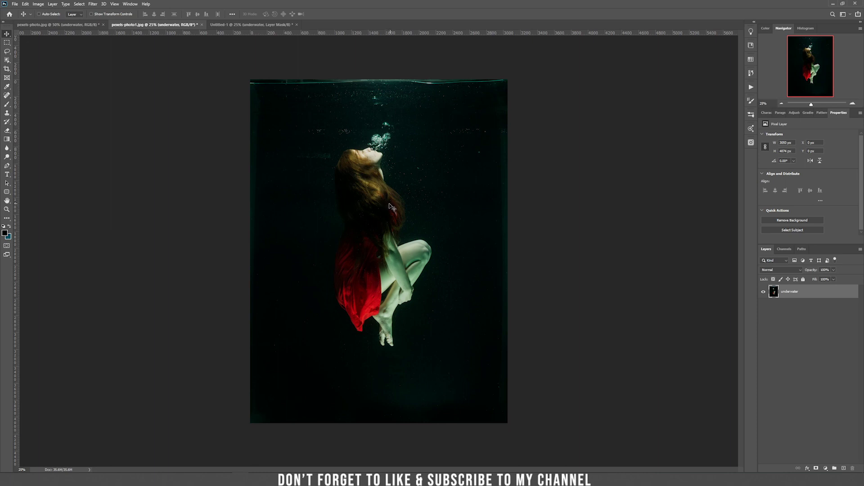
Step: Drag the pexels-photo1 woman image into the composite, move it to the top, and blend it in Screen
left_click_drag(390, 212, 397, 264)
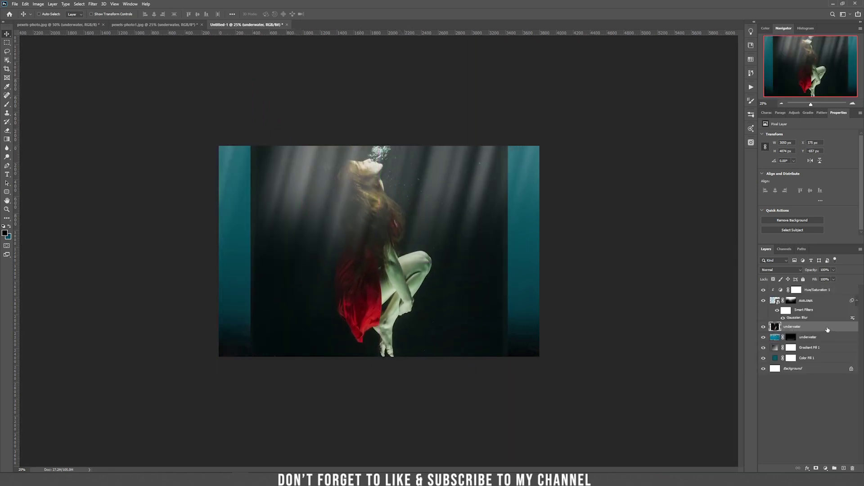
left_click_drag(827, 330, 826, 290)
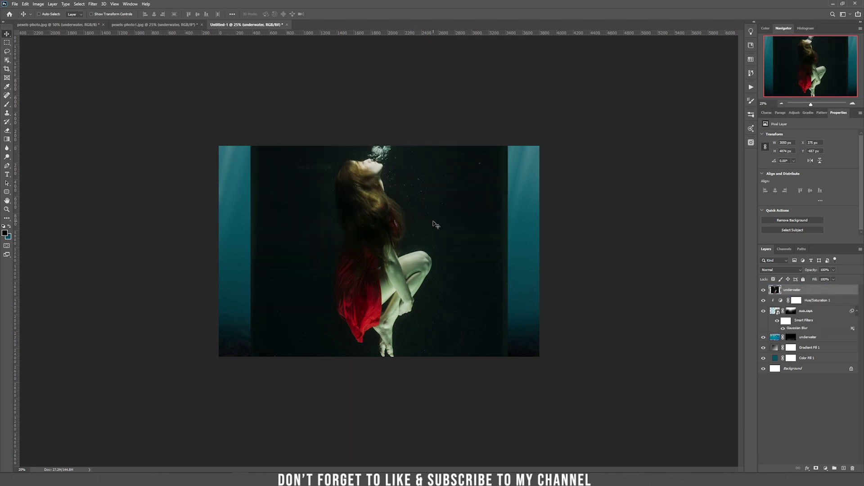
left_click(772, 273)
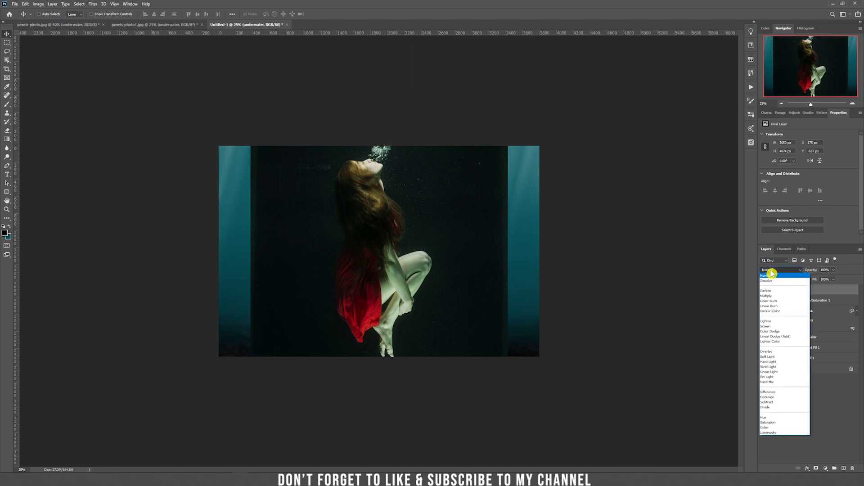
left_click(772, 325)
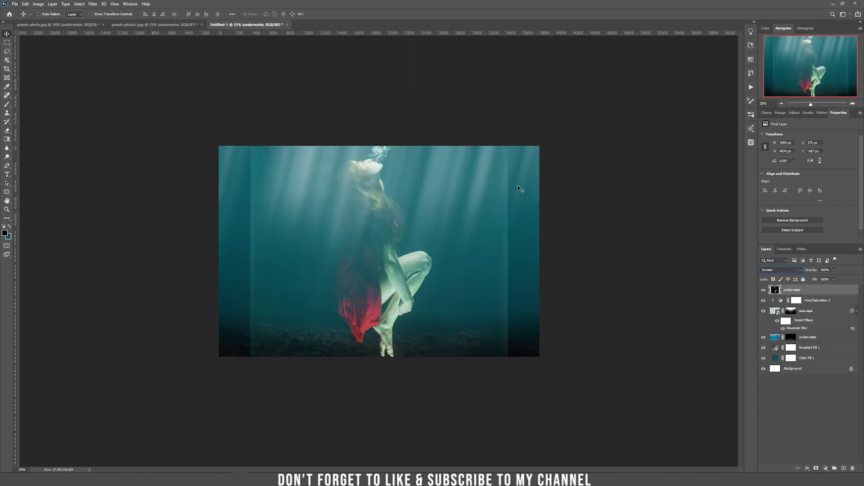
key("ctrl+t")
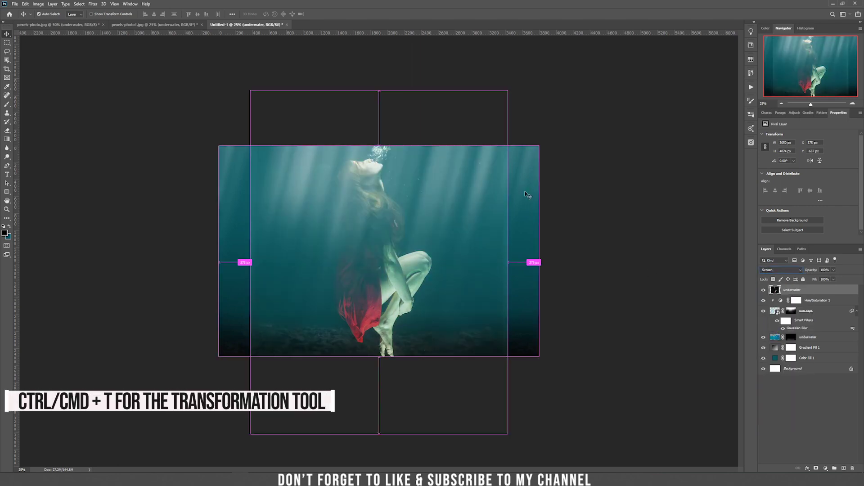
Step: Scale the woman photo down to about 30% and place it near the middle of the scene
left_click_drag(509, 87, 462, 222)
left_click_drag(396, 227, 362, 214)
left_click_drag(396, 182, 392, 192)
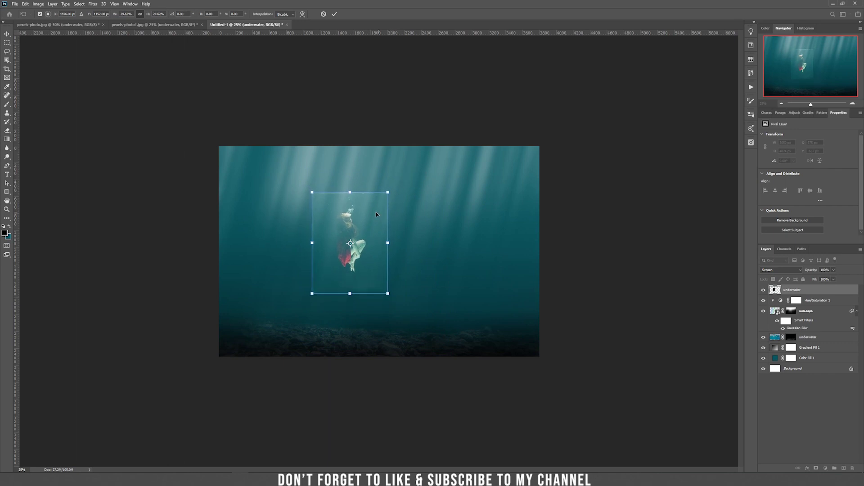
key("Return")
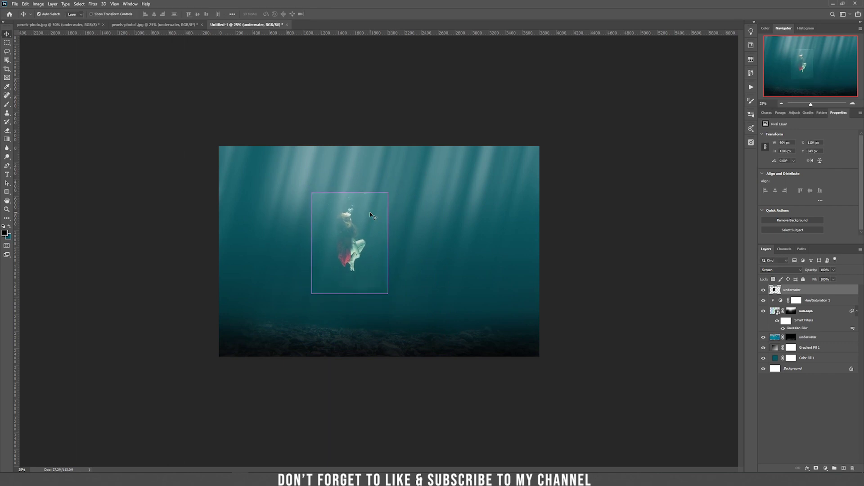
key("ctrl+plus")
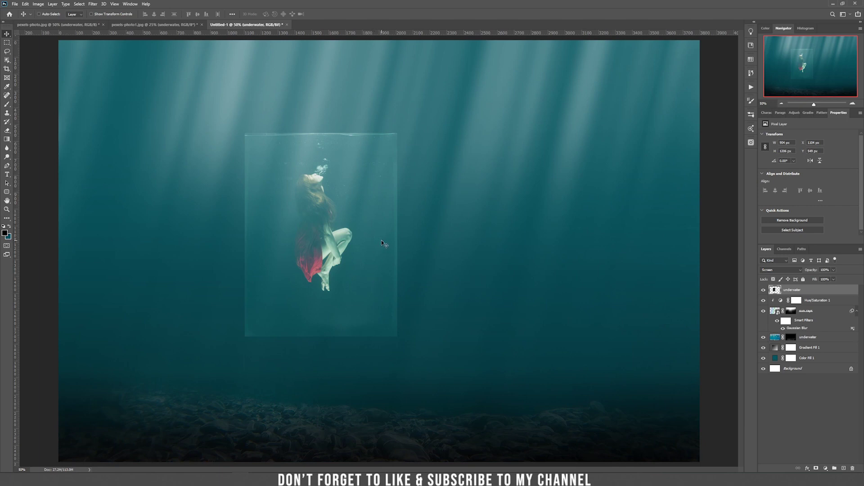
Step: Add a mask to the woman layer and hide the photo's edges with a 10%-flow black brush
left_click(816, 469)
key("b")
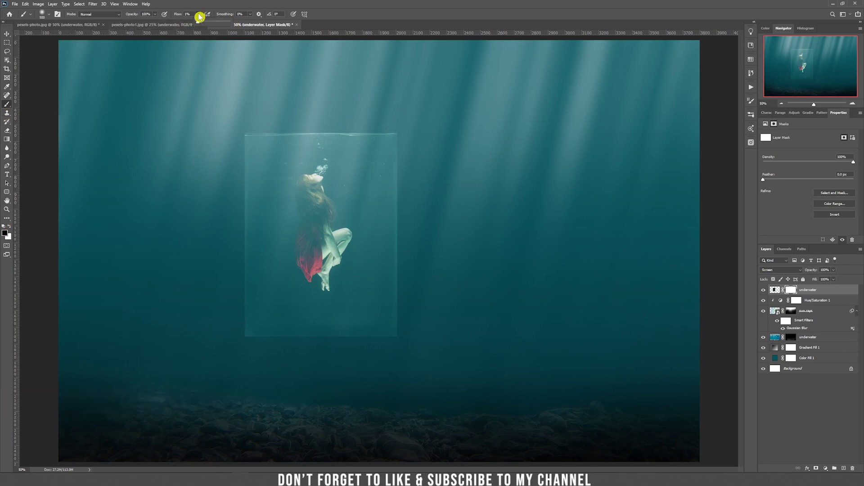
left_click(273, 144)
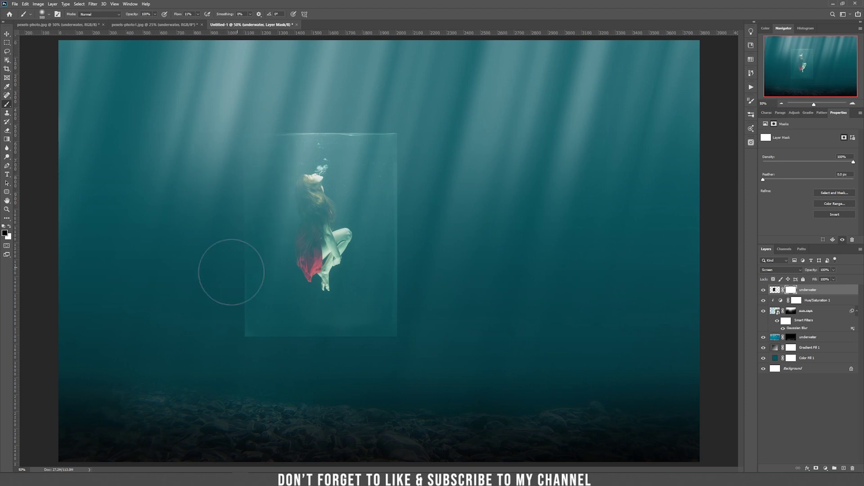
mouse_move(246, 167)
left_mouse_down()
mouse_move(227, 357)
mouse_move(235, 270)
mouse_move(235, 339)
mouse_move(351, 347)
left_mouse_up()
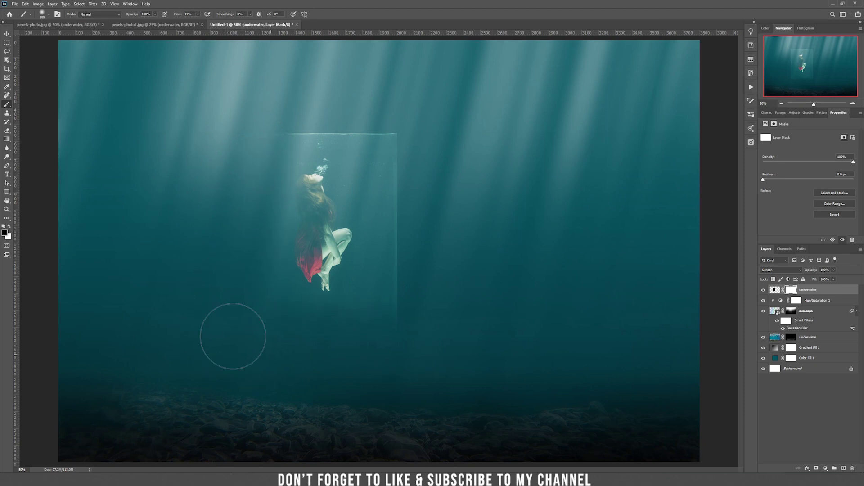
mouse_move(310, 371)
left_mouse_down()
mouse_move(347, 331)
mouse_move(401, 334)
mouse_move(398, 213)
left_mouse_up()
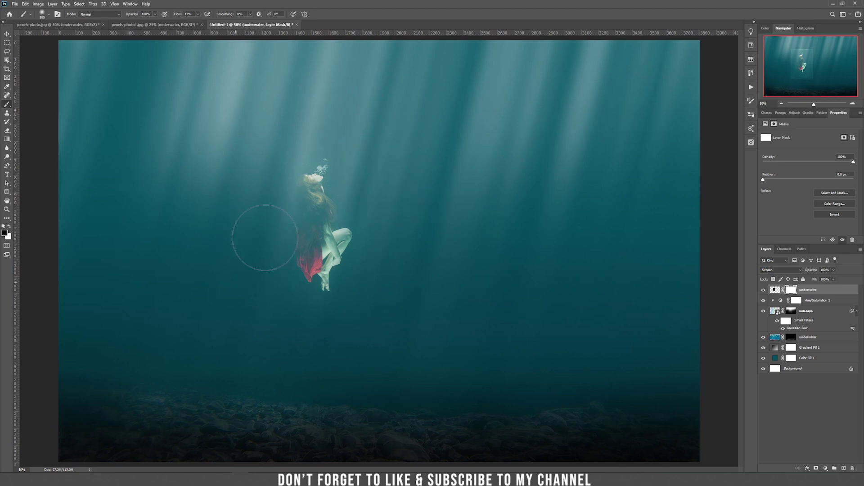
key("ctrl+i")
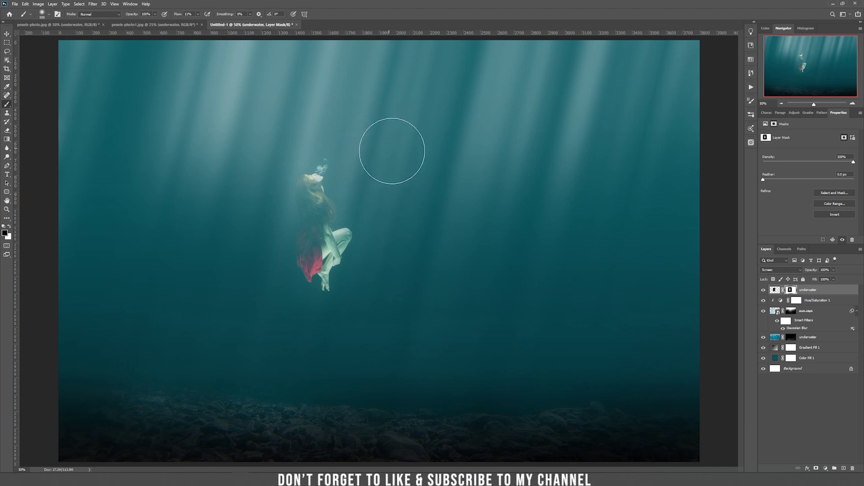
key("v")
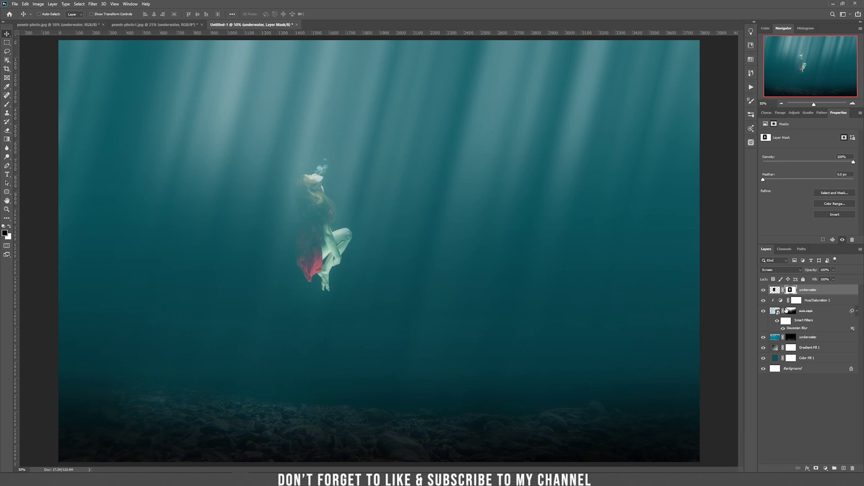
Step: Add a Brightness/Contrast adjustment at −150 brightness and clip it to the woman layer
left_click(825, 469)
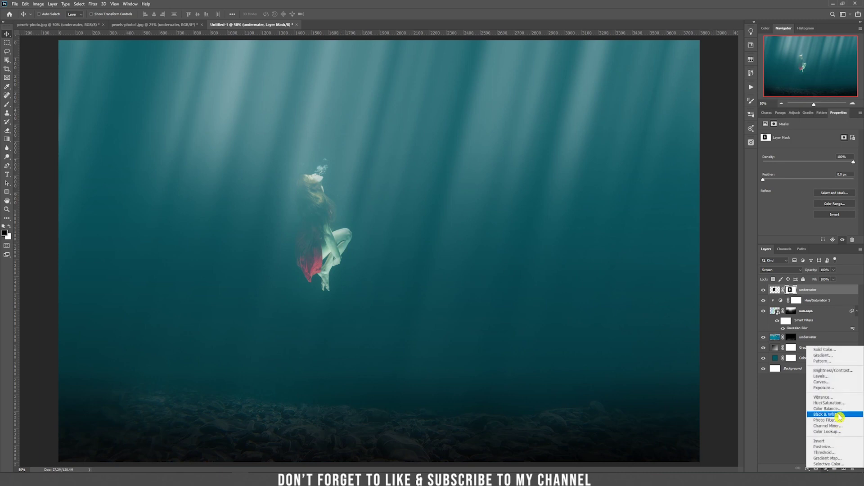
left_click(849, 373)
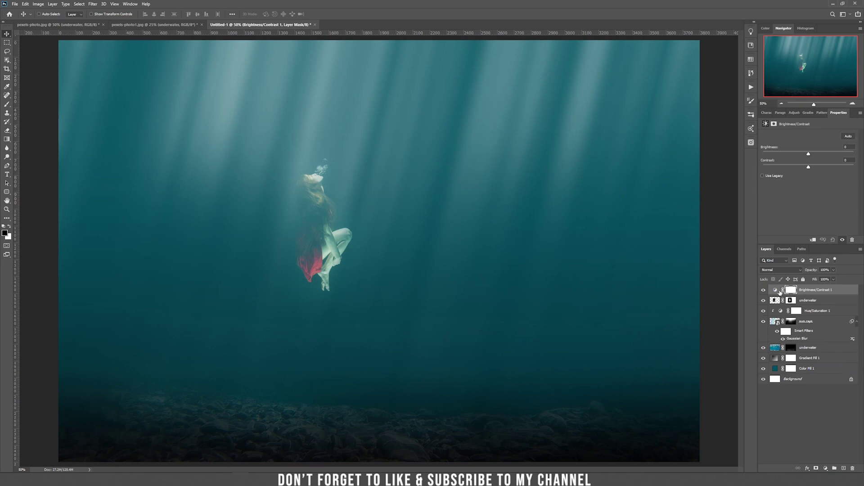
left_click_drag(809, 154, 756, 150)
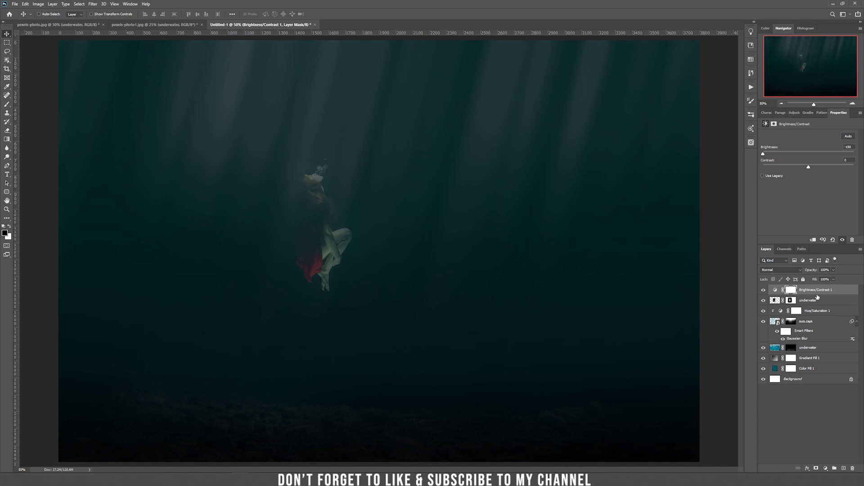
left_click(779, 296, "alt")
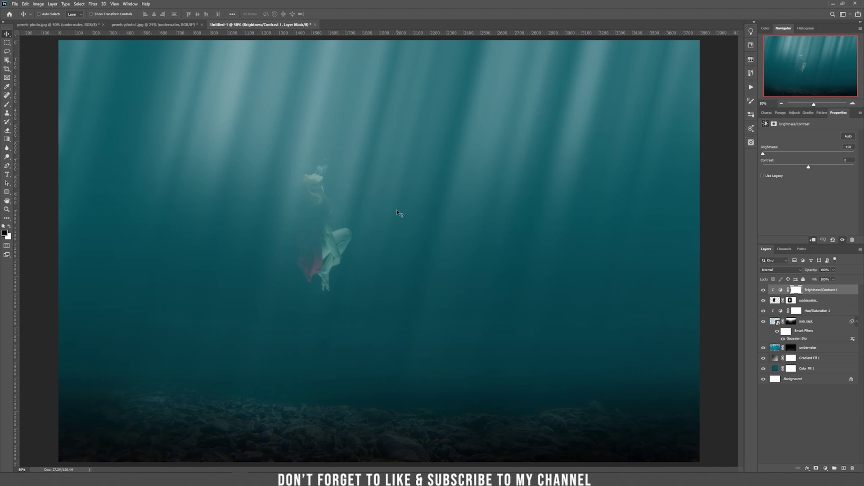
key("ctrl+plus")
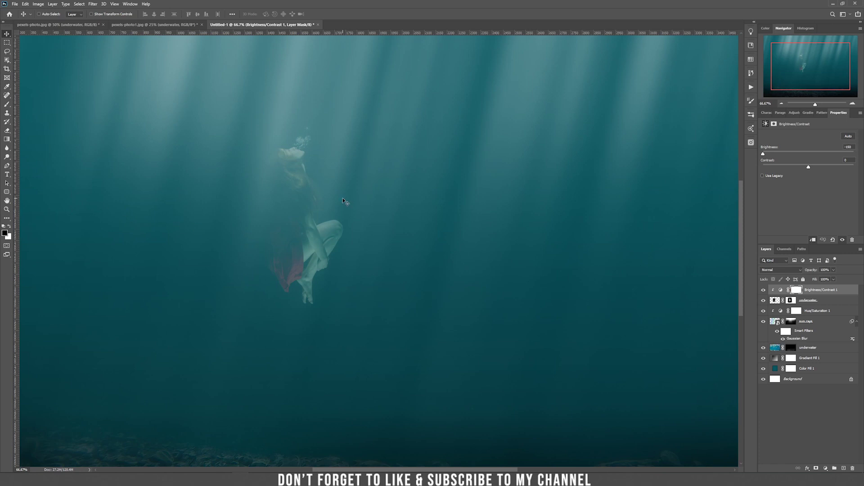
Step: Paint black on the Brightness/Contrast mask with a 354 px brush over the woman's head, hair and upper body
key("b")
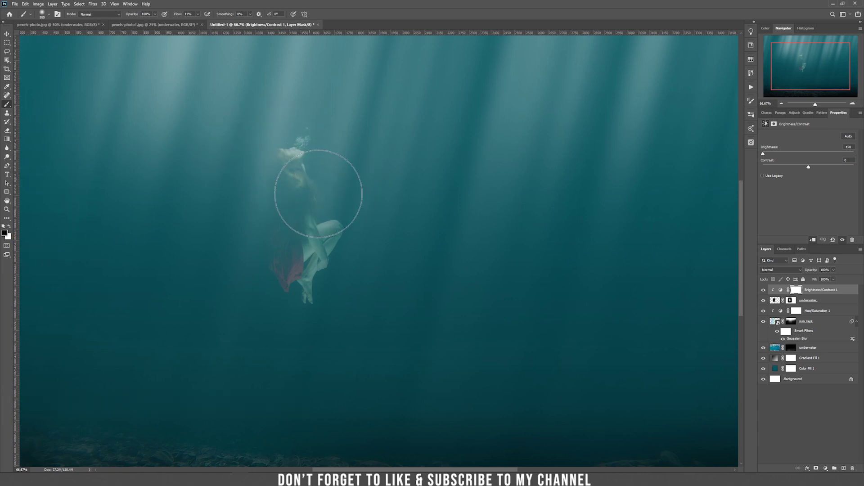
mouse_move(315, 190)
left_mouse_down()
mouse_move(319, 218)
mouse_move(299, 195)
mouse_move(314, 218)
mouse_move(361, 169)
left_mouse_up()
right_click(356, 178)
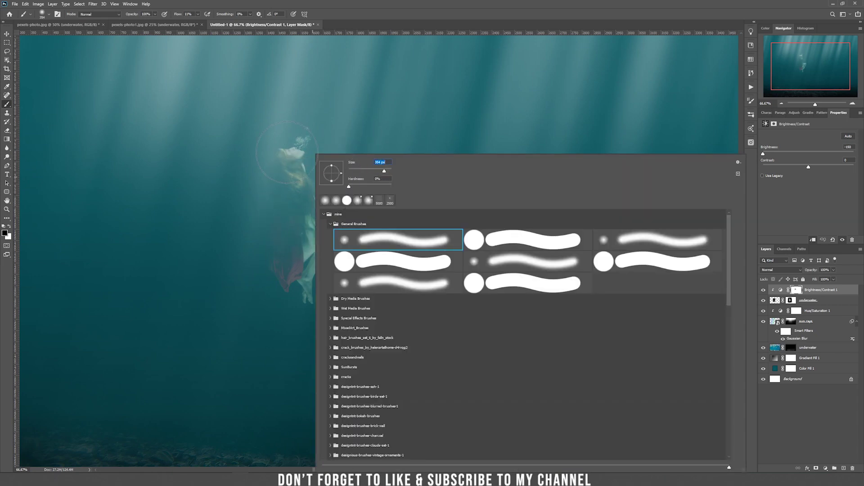
key("Return")
mouse_move(294, 173)
left_mouse_down()
mouse_move(306, 222)
mouse_move(322, 208)
mouse_move(315, 222)
mouse_move(316, 206)
mouse_move(295, 202)
mouse_move(302, 161)
left_mouse_up()
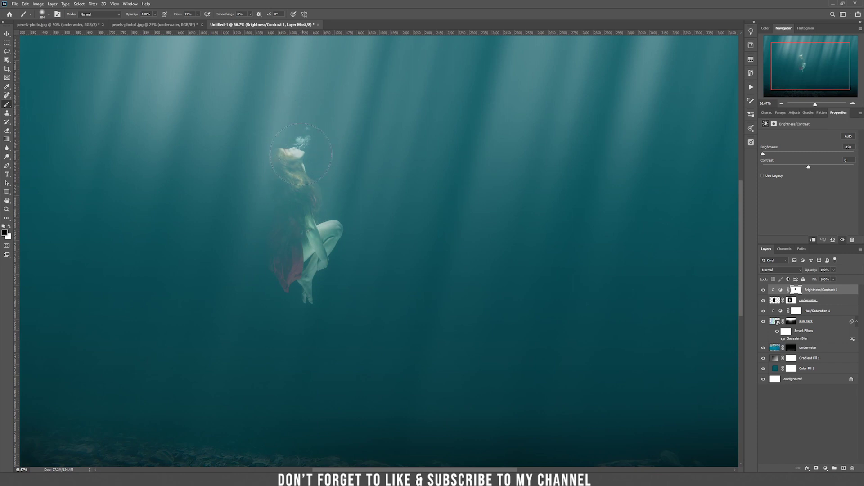
mouse_move(307, 179)
left_mouse_down()
mouse_move(284, 202)
mouse_move(297, 162)
left_mouse_up()
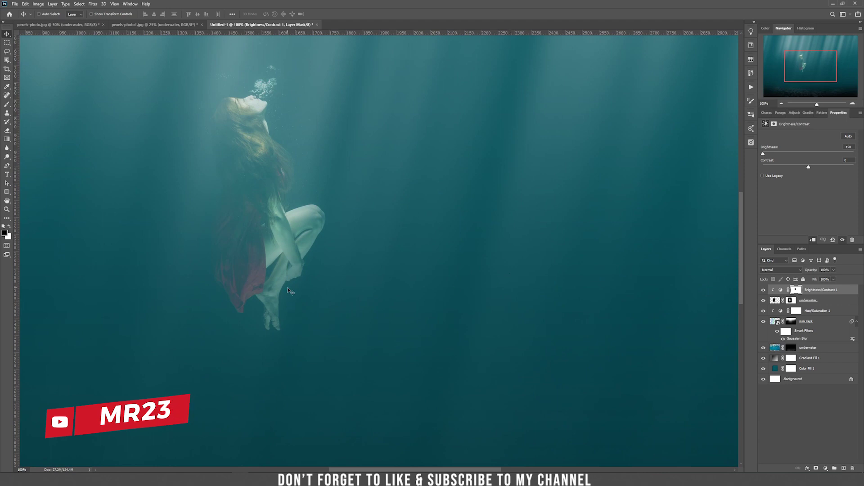
Step: Add a new top layer named 'shadows' with Soft Light blending
left_click(844, 468)
double_click(789, 290)
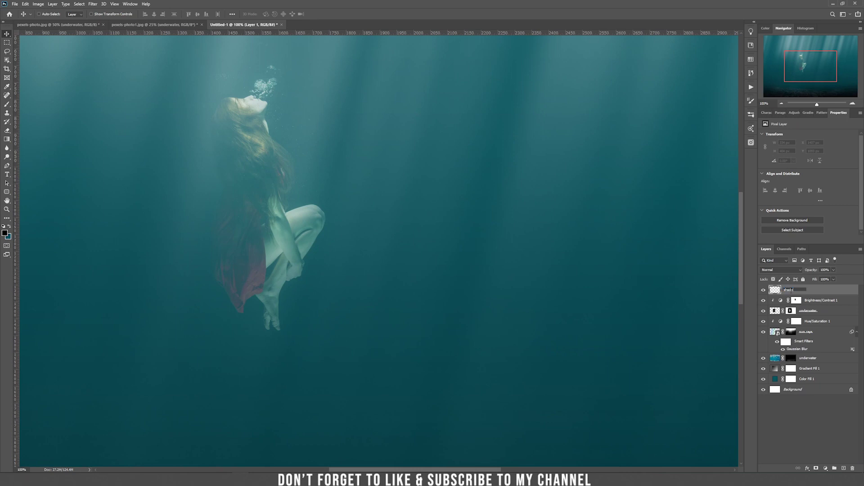
key("Return")
left_click(776, 270)
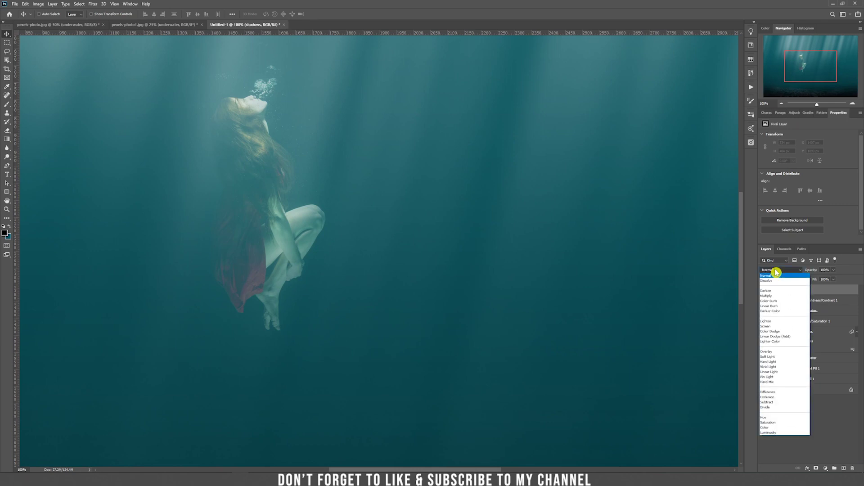
left_click(779, 357)
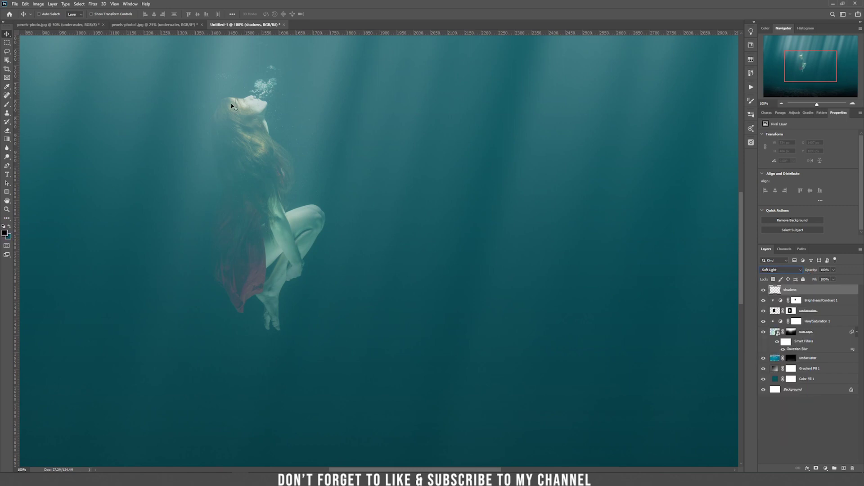
key("b")
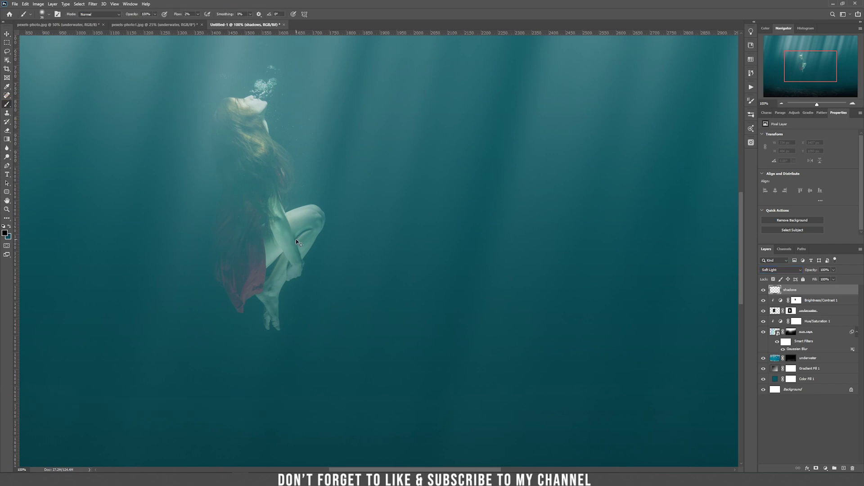
Step: Paint faint black shadows along the dress edge, arm and knee with a 62 px brush
key("ctrl+plus")
left_click_drag(256, 228, 348, 184)
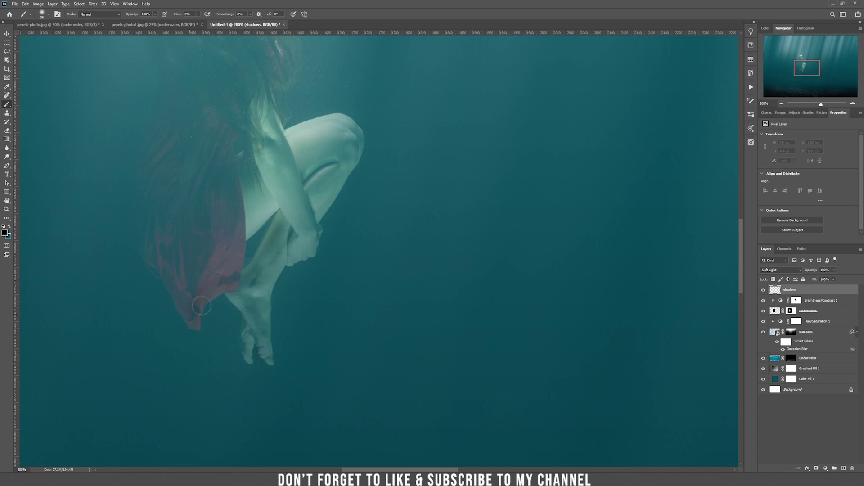
left_click_drag(218, 255, 220, 261)
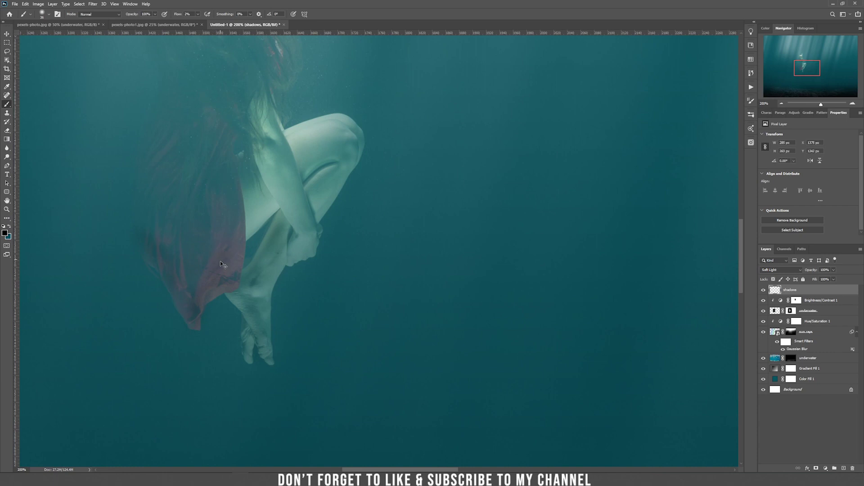
right_click(248, 207)
left_click_drag(299, 174, 297, 174)
left_click(198, 198)
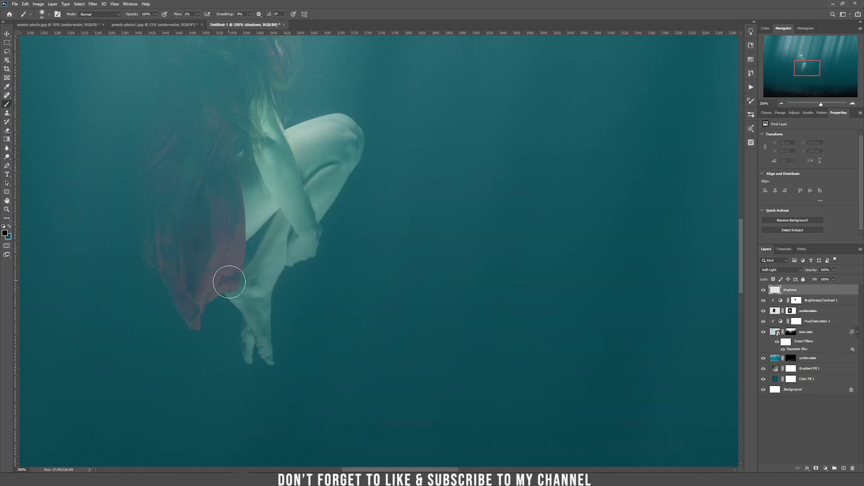
mouse_move(271, 203)
left_mouse_down()
mouse_move(292, 185)
mouse_move(261, 220)
mouse_move(279, 154)
mouse_move(295, 169)
mouse_move(329, 173)
mouse_move(282, 258)
mouse_move(314, 231)
mouse_move(247, 287)
mouse_move(256, 275)
mouse_move(253, 353)
mouse_move(262, 358)
mouse_move(249, 331)
mouse_move(252, 295)
mouse_move(236, 293)
mouse_move(213, 267)
mouse_move(191, 314)
mouse_move(149, 229)
mouse_move(208, 272)
mouse_move(216, 295)
mouse_move(191, 315)
mouse_move(220, 270)
mouse_move(215, 212)
mouse_move(199, 207)
mouse_move(188, 232)
mouse_move(143, 195)
mouse_move(150, 261)
mouse_move(181, 267)
mouse_move(189, 317)
mouse_move(237, 255)
mouse_move(226, 209)
mouse_move(225, 229)
mouse_move(245, 224)
mouse_move(289, 182)
mouse_move(269, 166)
mouse_move(241, 166)
mouse_move(242, 181)
mouse_move(267, 189)
mouse_move(291, 150)
mouse_move(317, 150)
mouse_move(321, 181)
mouse_move(298, 214)
mouse_move(296, 248)
mouse_move(260, 262)
mouse_move(241, 299)
mouse_move(242, 287)
mouse_move(230, 291)
mouse_move(244, 300)
mouse_move(250, 330)
mouse_move(270, 362)
mouse_move(249, 338)
mouse_move(252, 268)
left_mouse_up()
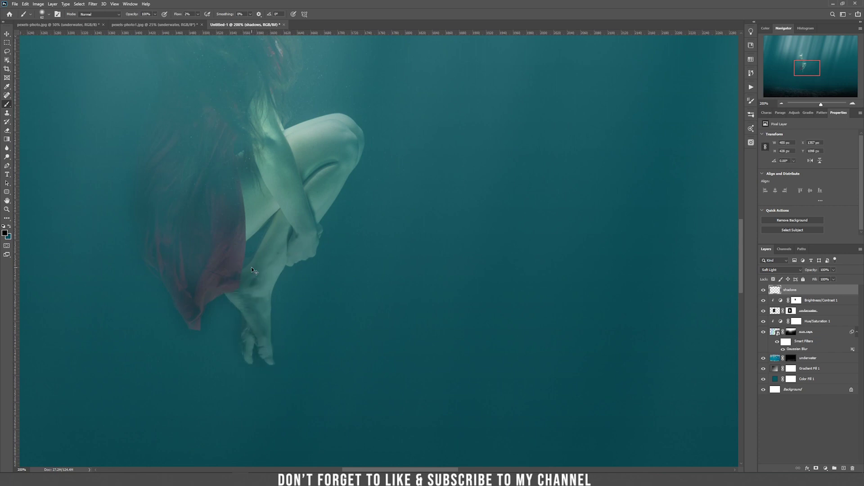
Step: Clip the shadows layer to Brightness/Contrast 1, toggle it to compare, and view the woman at 100%
key("ctrl+minus")
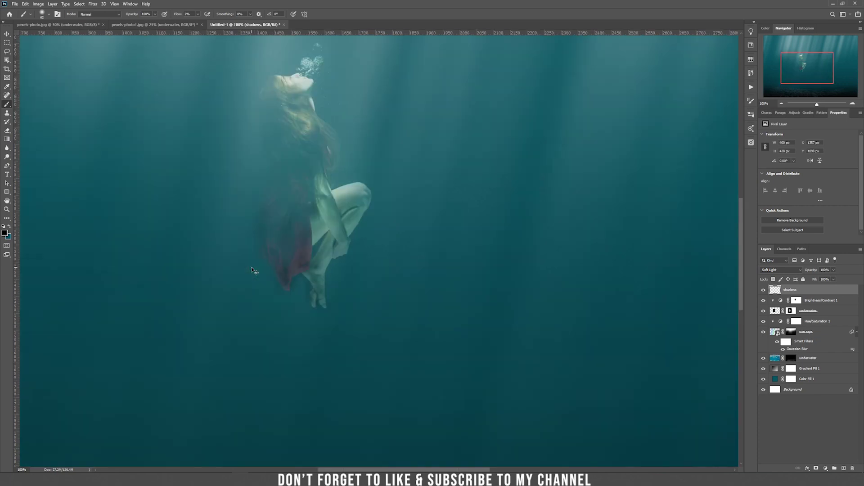
key("ctrl+minus")
key("v")
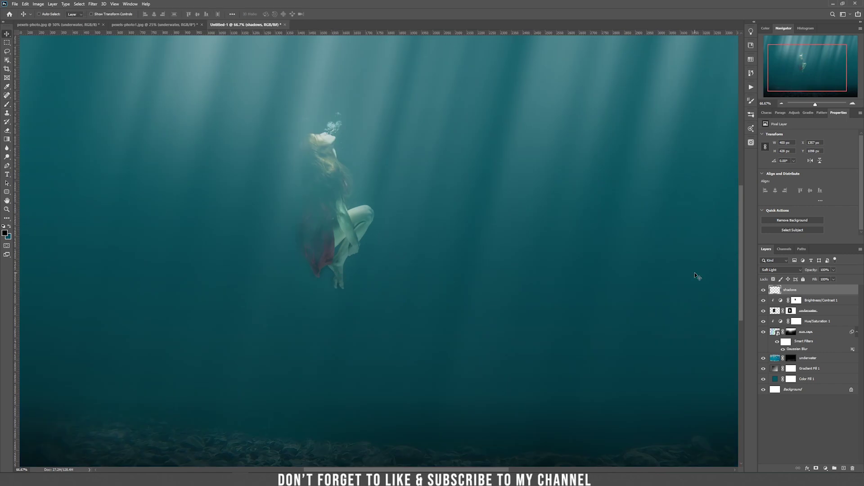
left_click(777, 295, "alt")
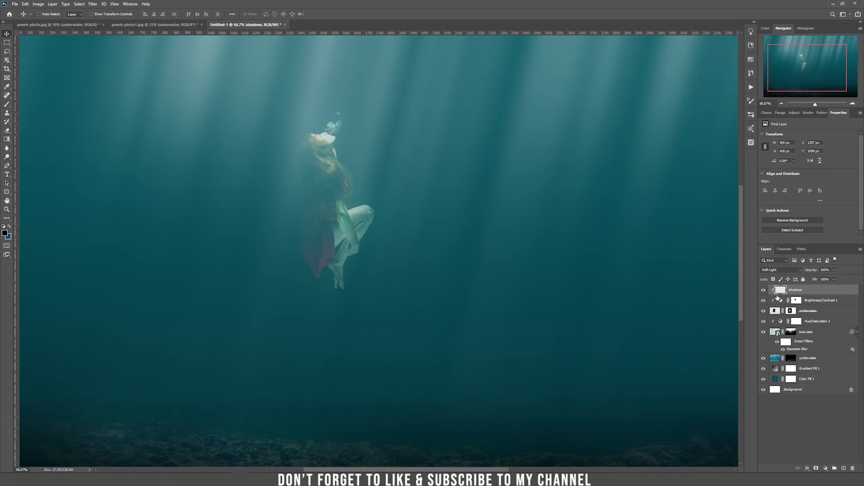
left_click(764, 291)
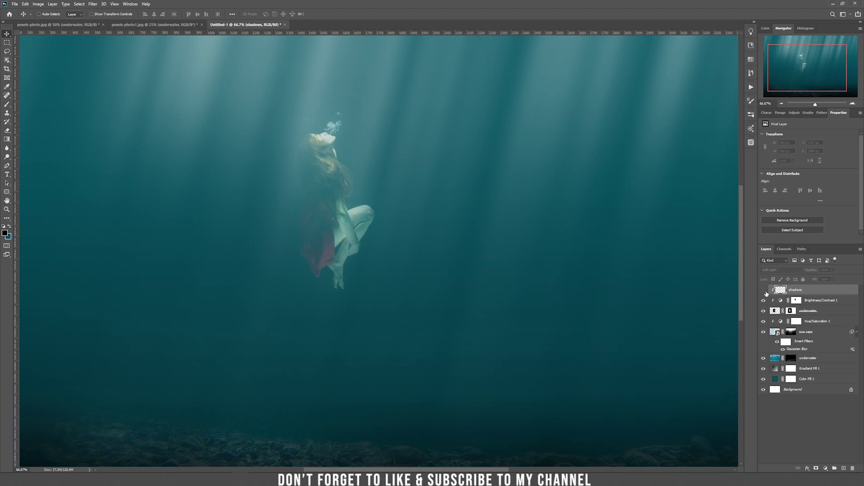
left_click(764, 290)
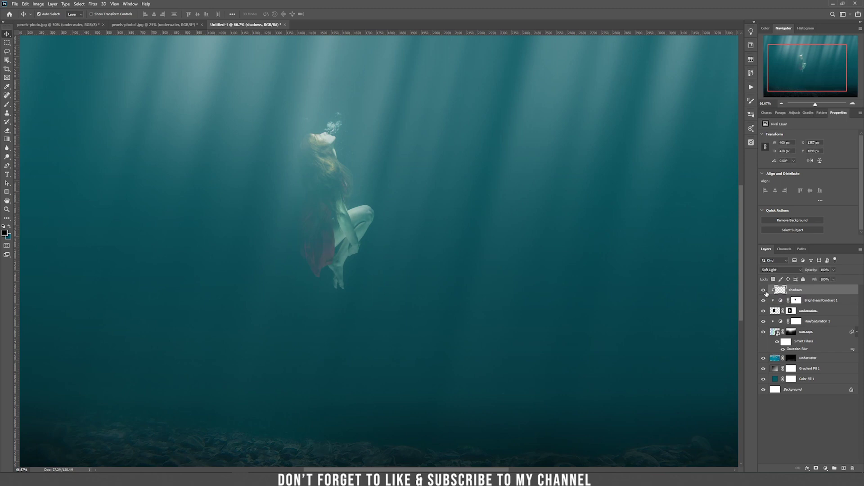
key("ctrl+minus")
key("ctrl+minus")
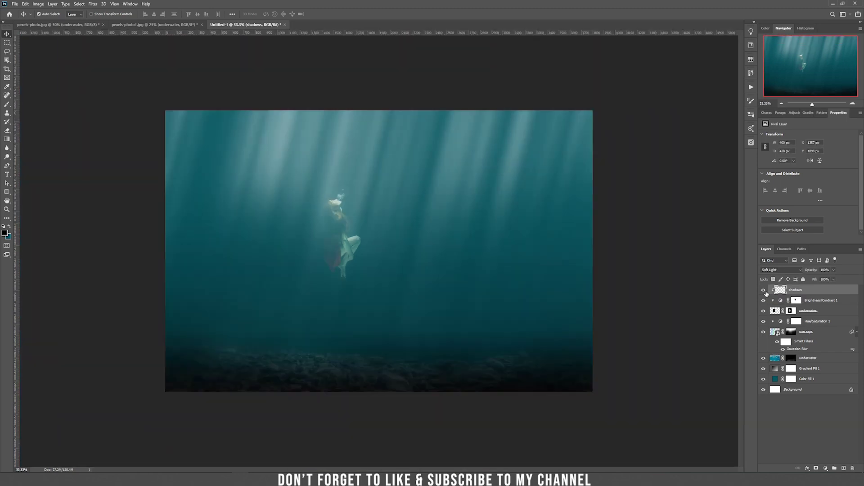
key("ctrl+plus")
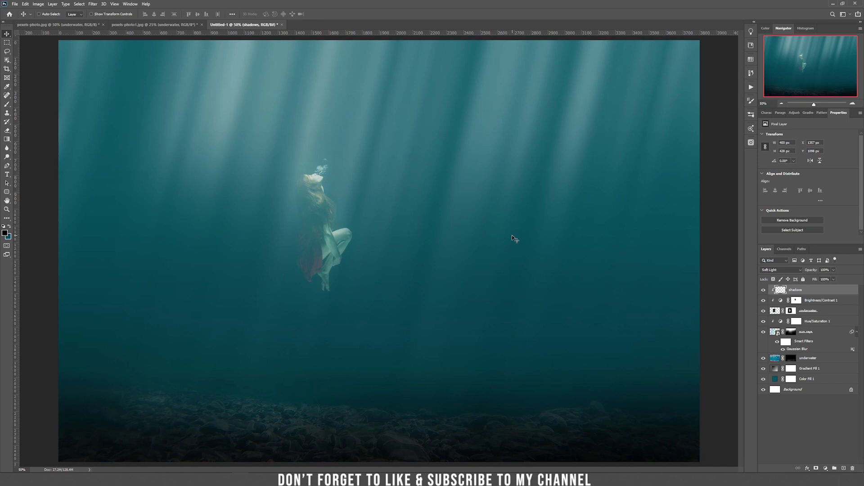
key("ctrl+1")
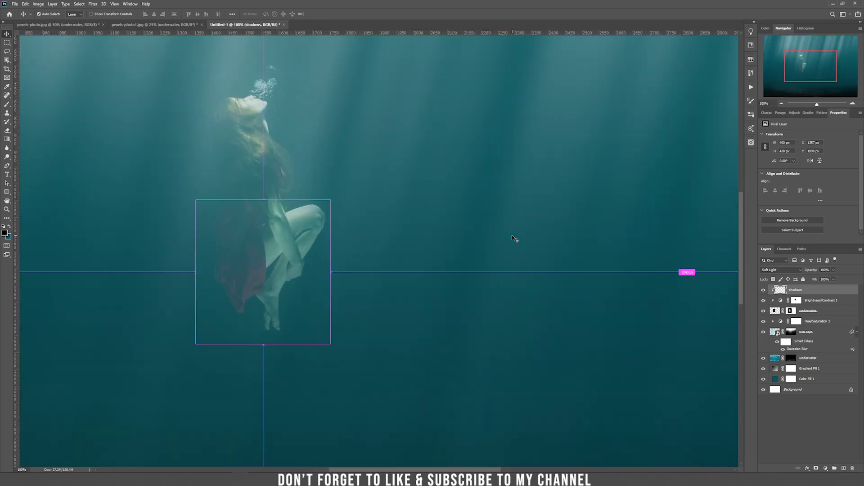
left_click_drag(230, 99, 291, 244)
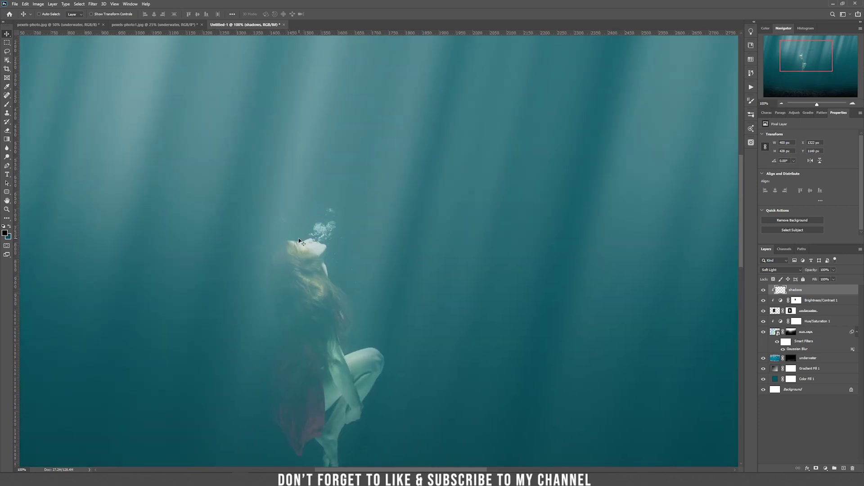
Step: Add a new layer named 'lights', clip it to the shadows layer, and set it to Soft Light
left_click(843, 469)
double_click(789, 291)
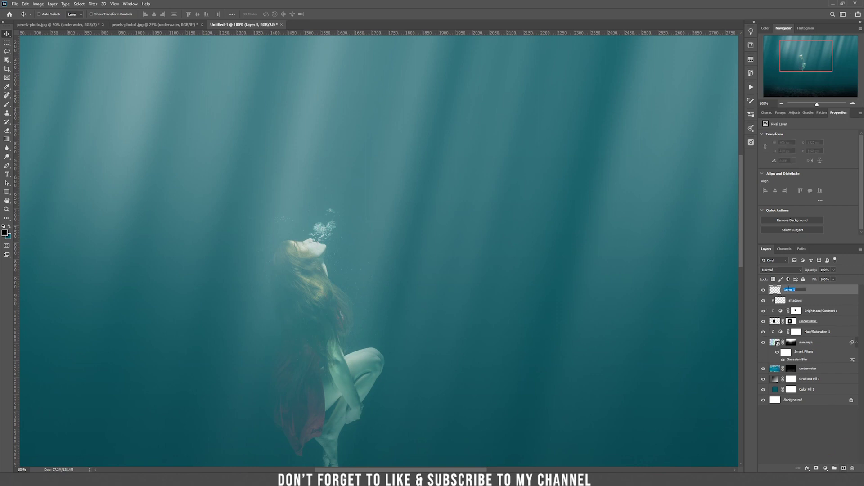
type("lights")
key("Return")
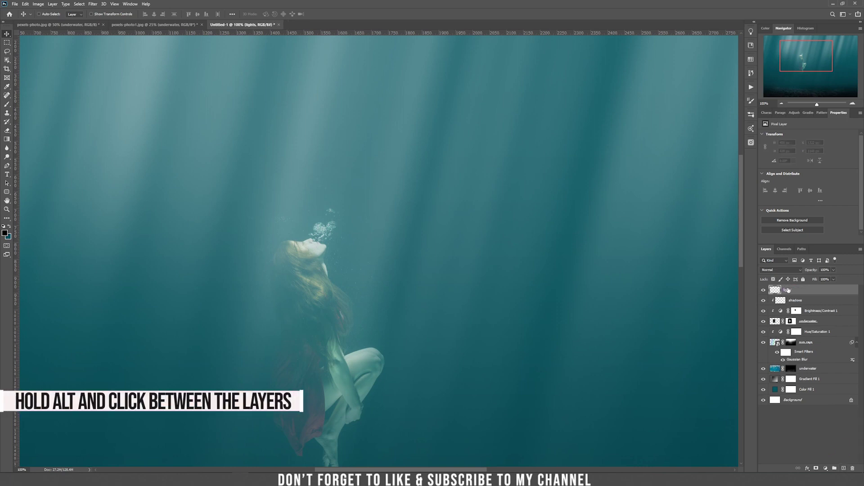
left_click(783, 295, "alt")
left_click(780, 271)
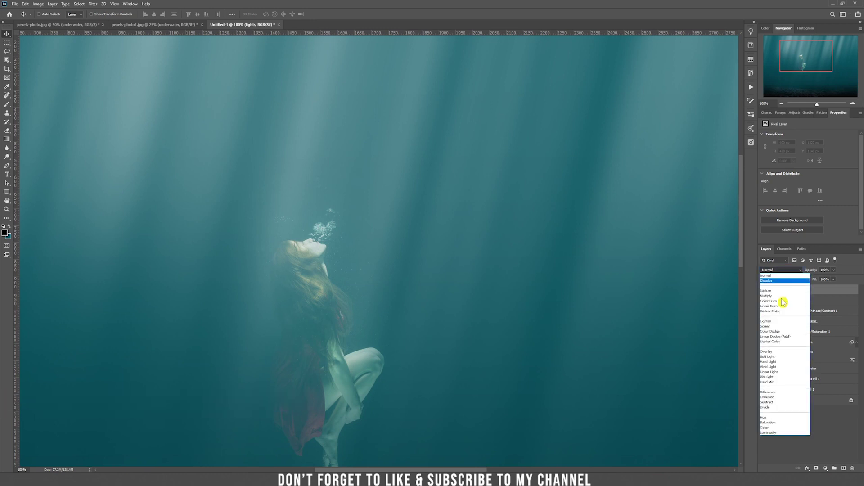
left_click(781, 354)
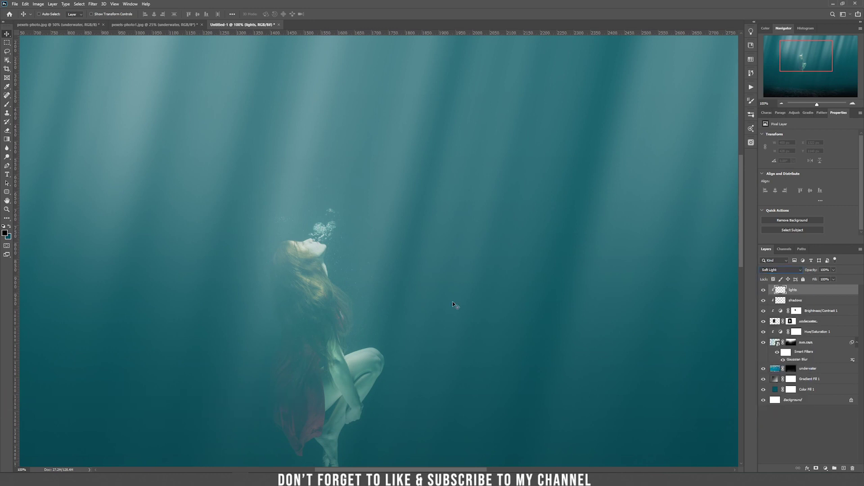
Step: Set the foreground colour to white and raise the Brush flow to 23%
left_click(6, 233)
left_click_drag(9, 85, 15, 68)
left_click(169, 82)
key("b")
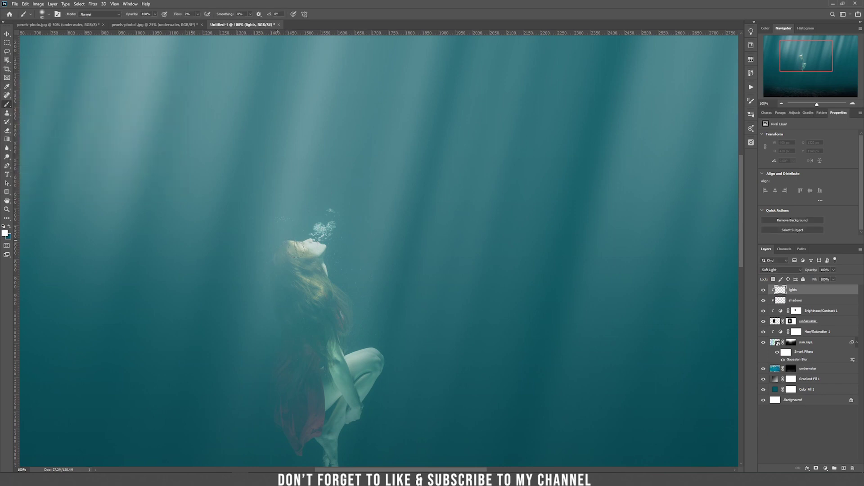
left_click(197, 14)
left_click_drag(197, 21, 205, 25)
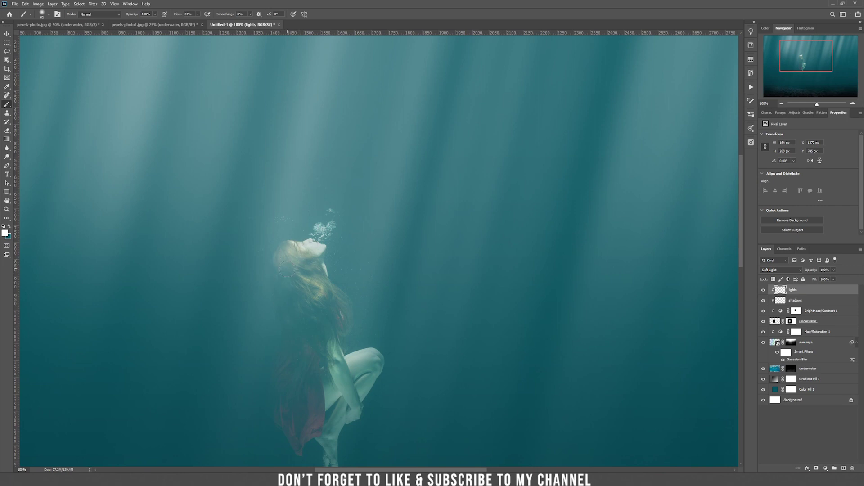
Step: Paint white highlights along the woman's body and hair, then select the lights-through-underwater layers
mouse_move(342, 310)
left_mouse_down()
mouse_move(338, 355)
mouse_move(344, 328)
mouse_move(350, 370)
mouse_move(336, 378)
left_mouse_up()
mouse_move(296, 280)
left_mouse_down()
mouse_move(282, 291)
mouse_move(280, 273)
left_mouse_up()
key("ctrl+minus")
key("ctrl+minus")
key("ctrl+minus")
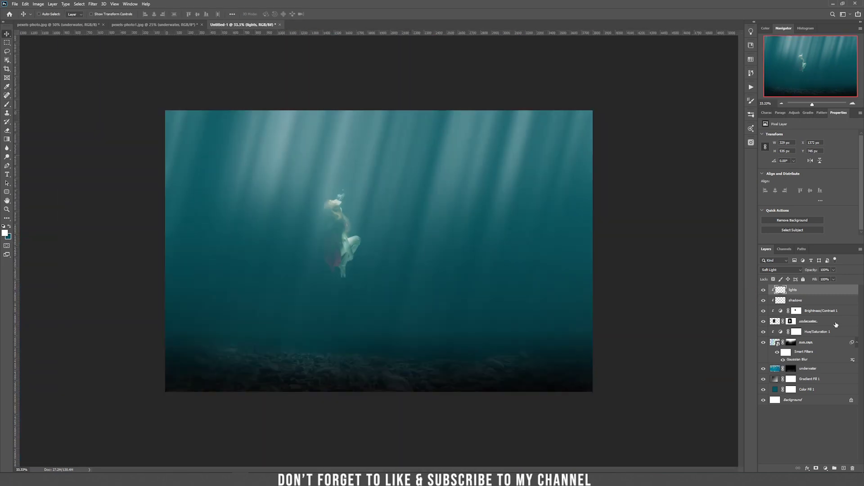
left_click(835, 325, "shift")
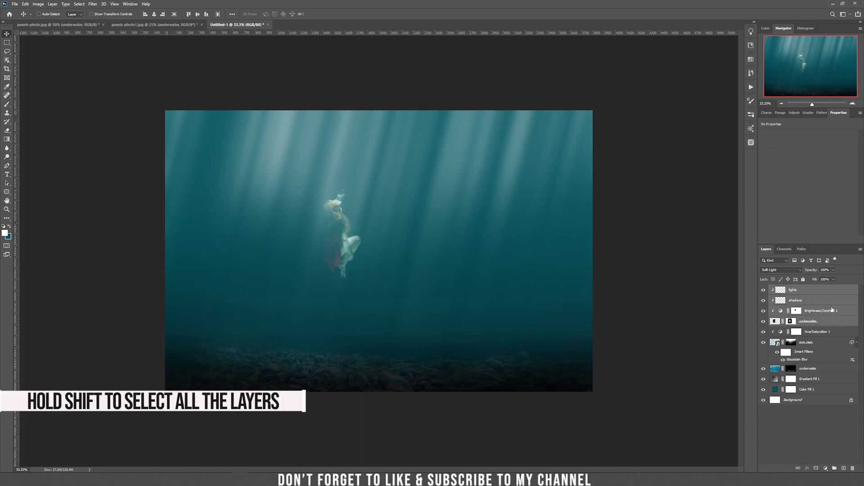
Step: Group the four woman layers as 'girl' and add a new 'colors' layer
left_click(835, 469)
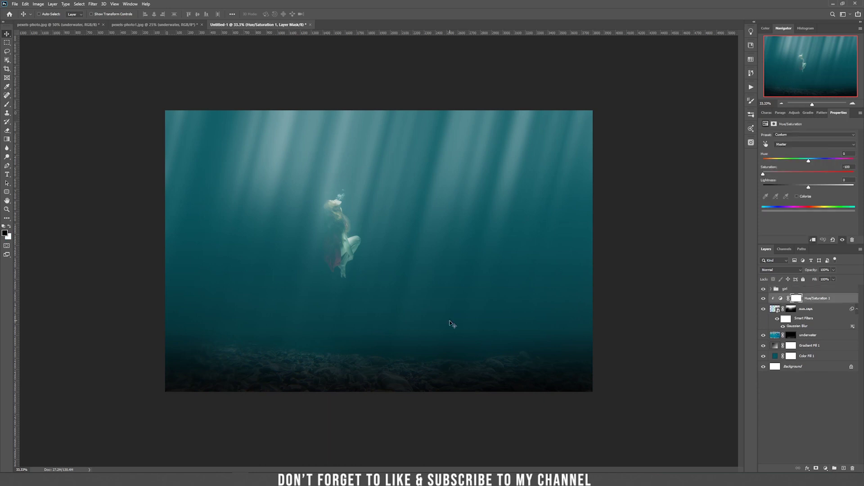
left_click(843, 469)
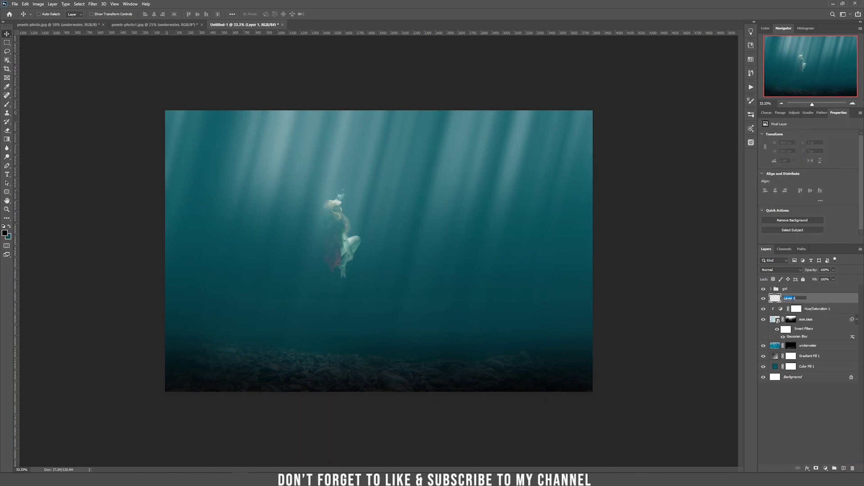
key("Return")
Step: Choose a bright, fully saturated green (hue 151) as the brush colour
left_click(5, 235)
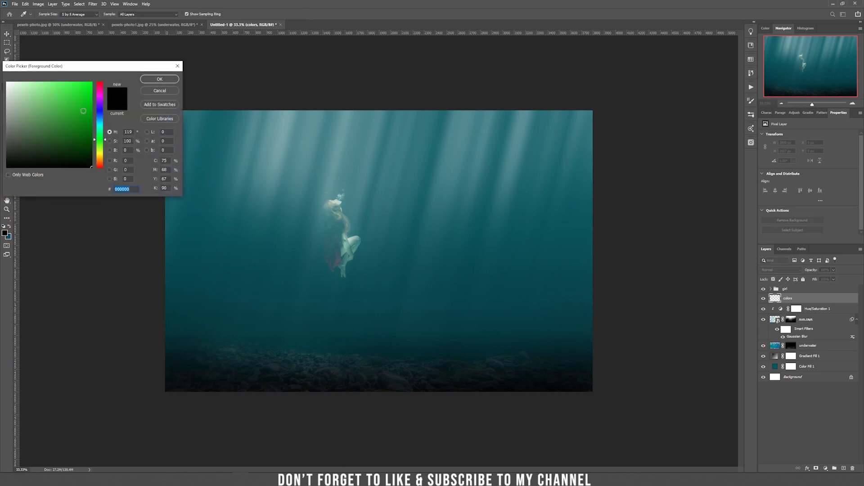
left_click(98, 130)
left_click(92, 83)
left_click_drag(99, 130, 100, 135)
left_click(150, 79)
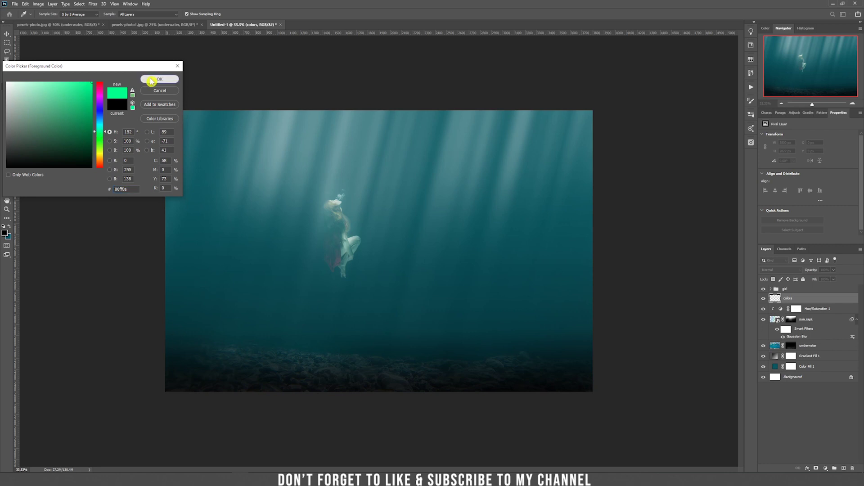
right_click(274, 152)
key("b")
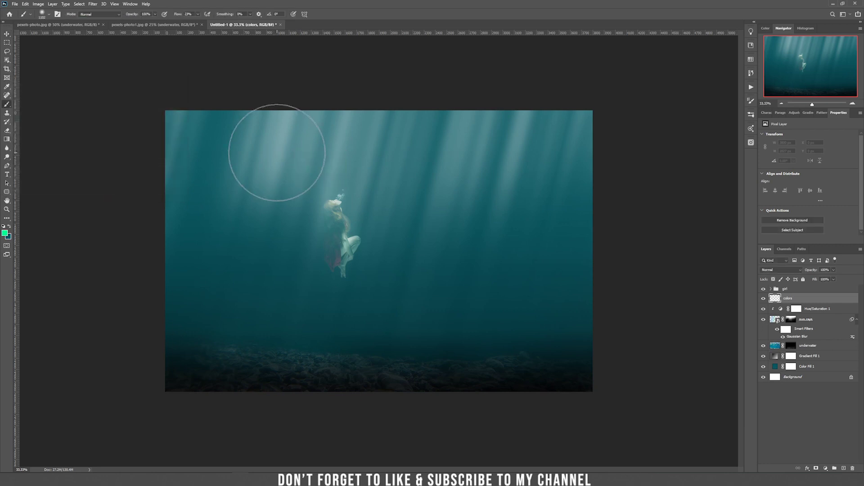
right_click(344, 173)
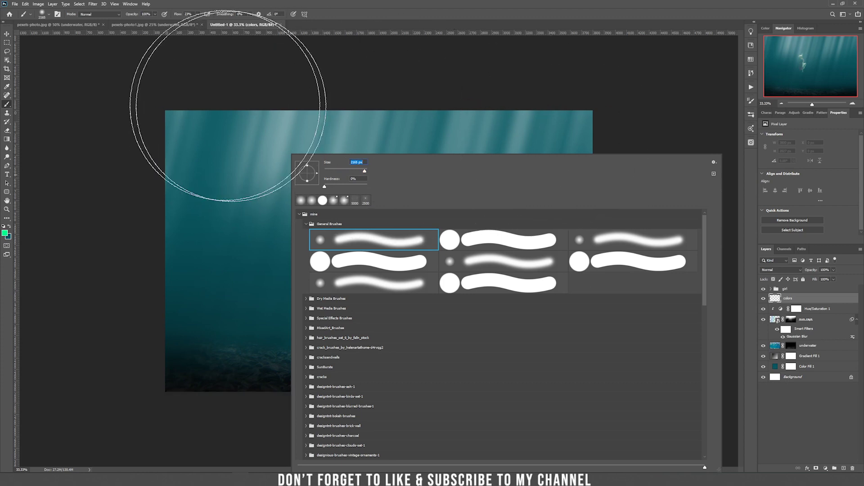
Step: Set the colors layer to Overlay, clip it to the layer below, and lower brush flow to 14%
left_click(778, 270)
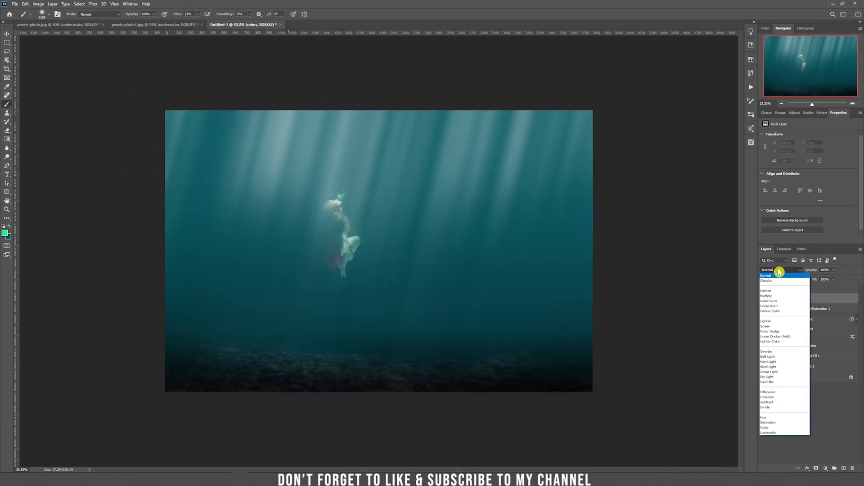
left_click(776, 351)
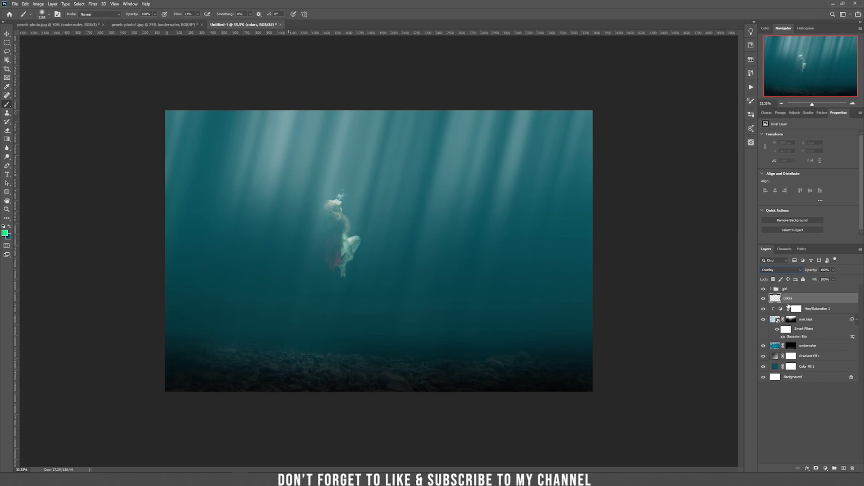
left_click(782, 303, "alt")
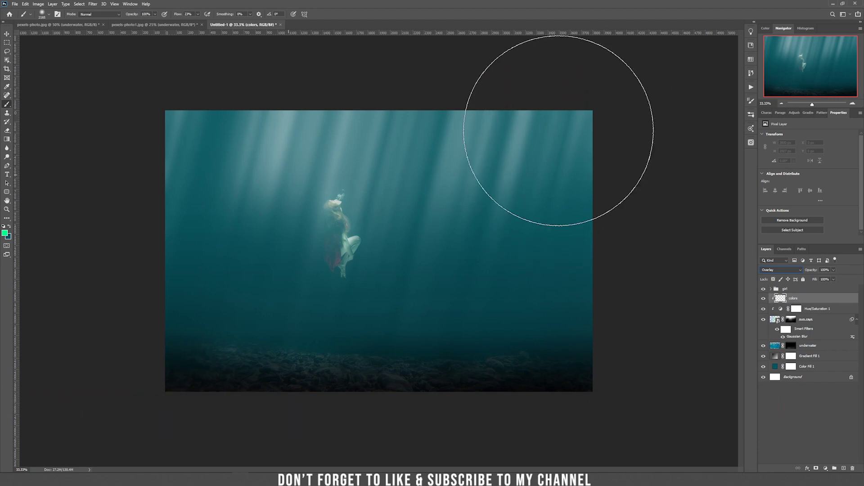
left_click(198, 14)
left_click_drag(199, 22, 194, 26)
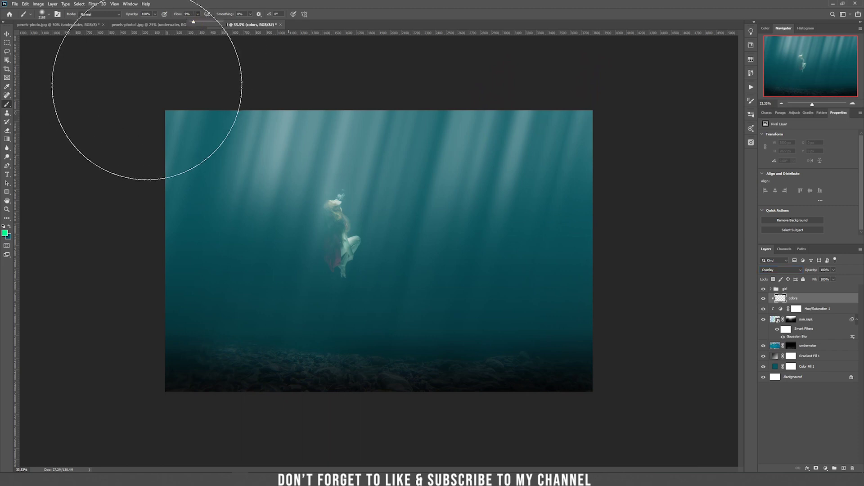
Step: Paint a green glow across the top light rays and compare with the layer hidden
mouse_move(167, 130)
left_mouse_down()
mouse_move(505, 110)
mouse_move(521, 90)
mouse_move(559, 91)
mouse_move(513, 106)
mouse_move(559, 129)
mouse_move(546, 162)
mouse_move(519, 128)
left_mouse_up()
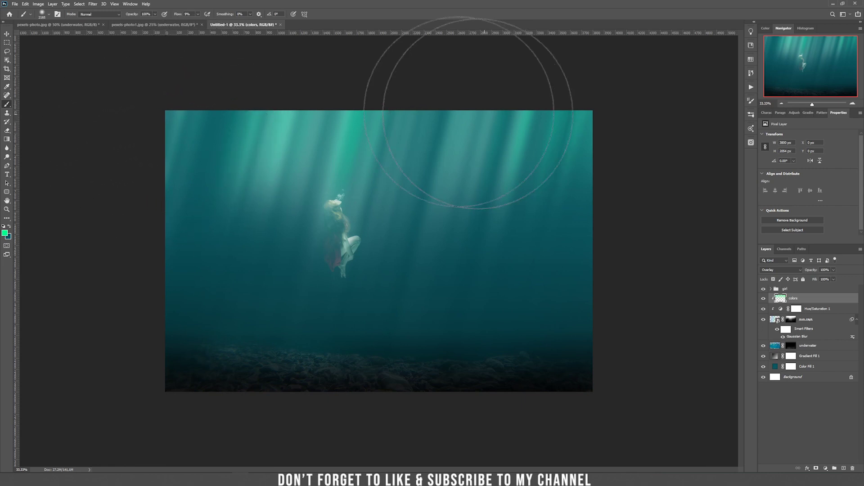
left_click(763, 299)
left_click(762, 299)
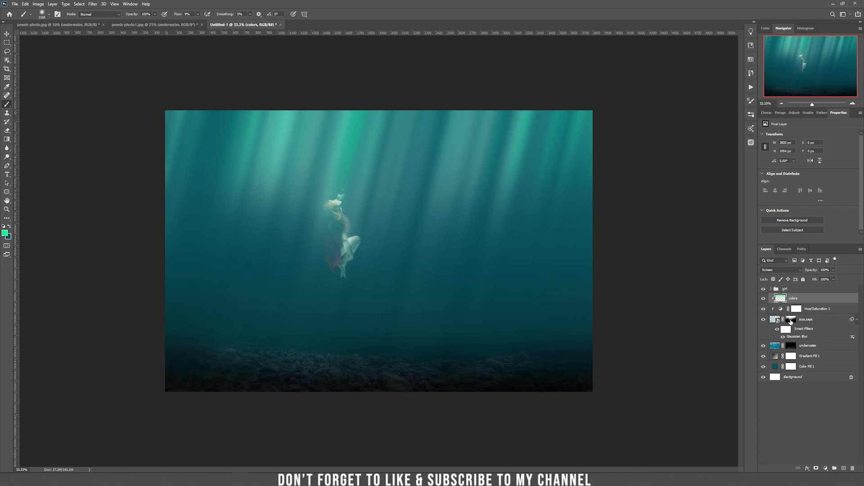
Step: Try painting extra white rays on the sun rays mask with a ~155 px brush, undoing the bottom strokes
left_click(791, 320)
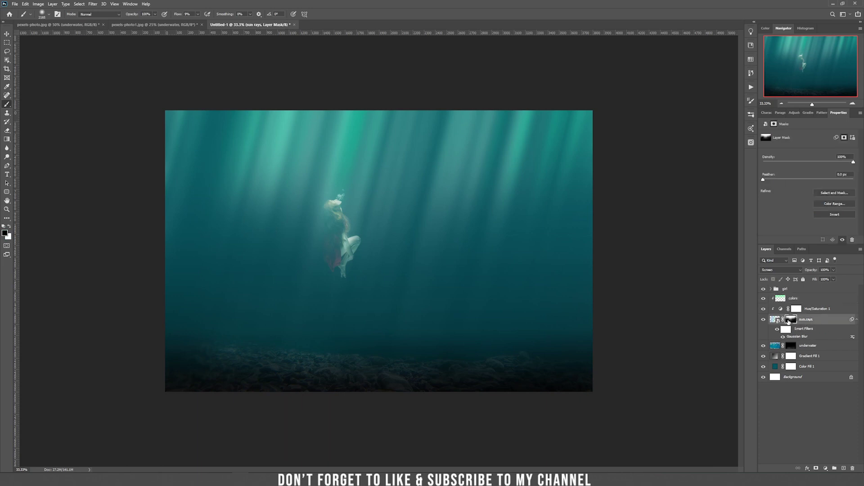
left_click(10, 227)
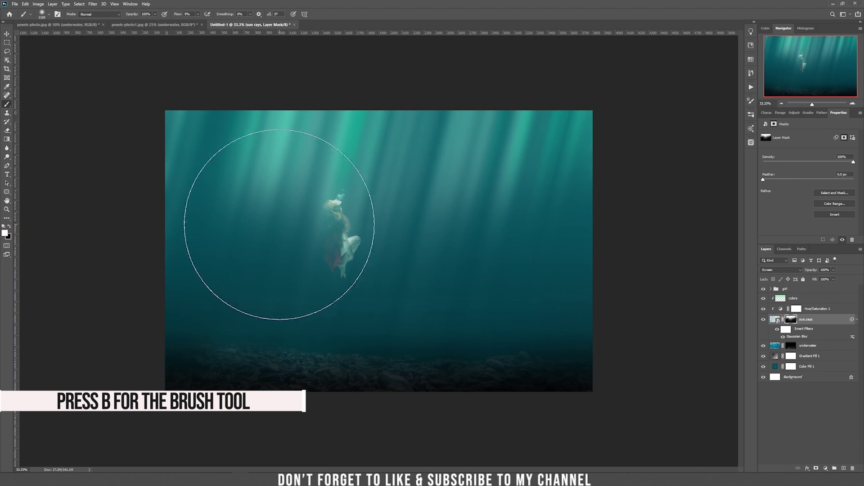
right_click(267, 220)
left_click_drag(350, 180, 343, 171)
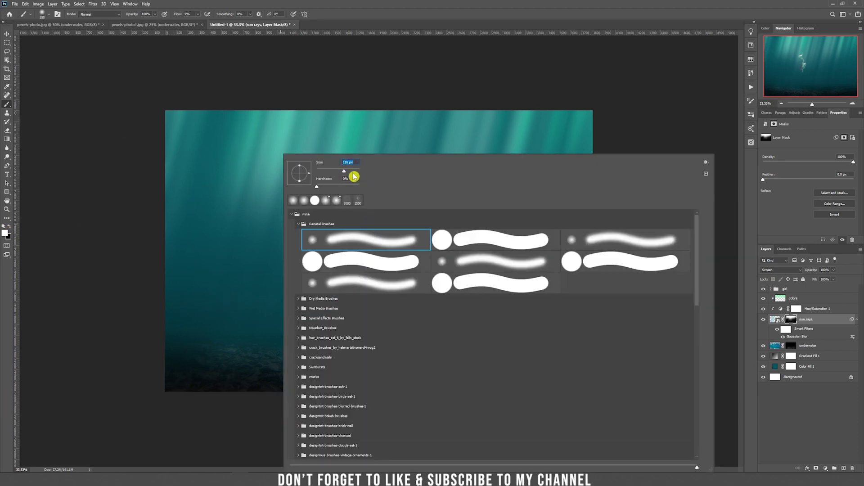
key("bracketright")
key("bracketright")
key("bracketright")
key("bracketright")
key("bracketright")
key("bracketright")
key("bracketright")
key("bracketright")
left_click(103, 274)
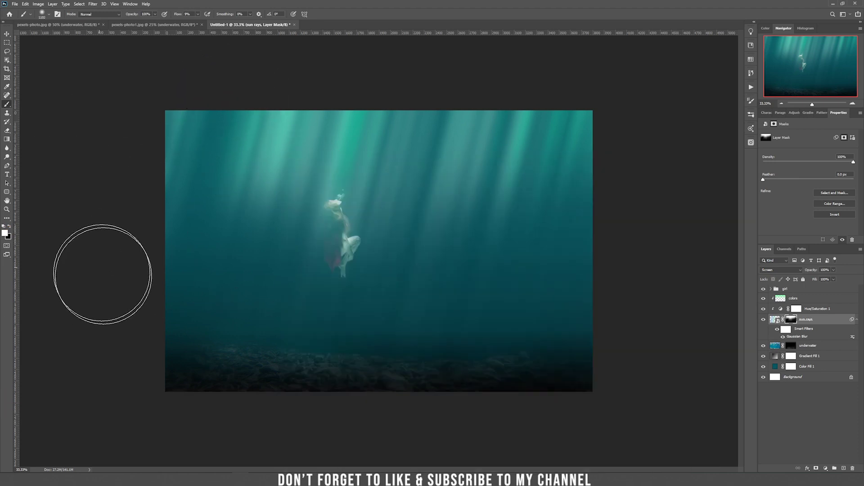
mouse_move(189, 324)
left_mouse_down()
mouse_move(491, 331)
mouse_move(478, 347)
mouse_move(690, 339)
left_mouse_up()
mouse_move(273, 346)
left_mouse_down()
mouse_move(463, 357)
mouse_move(698, 351)
left_mouse_up()
key("ctrl+z")
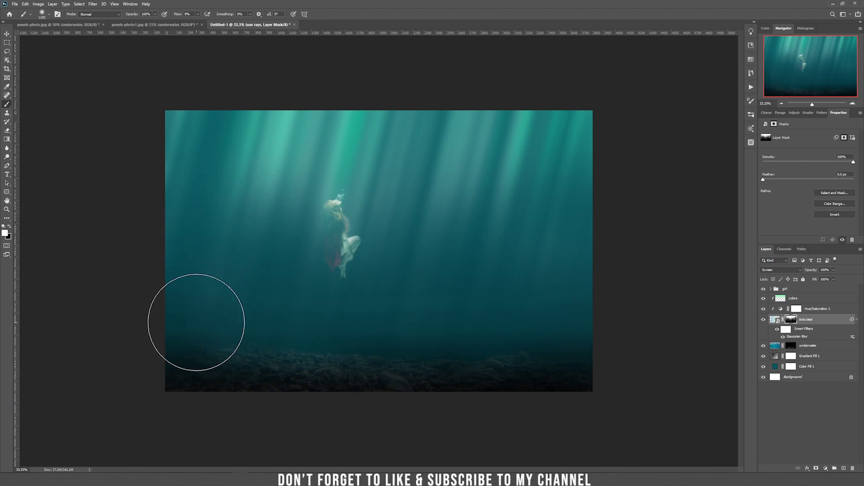
Step: Paint on the underwater layer's mask with low flow to reveal more seabed in the lower left
key("v")
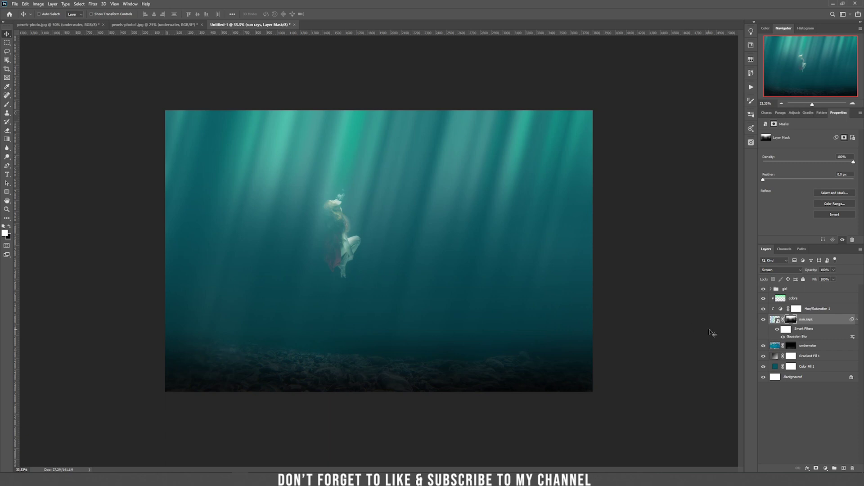
left_click(792, 346)
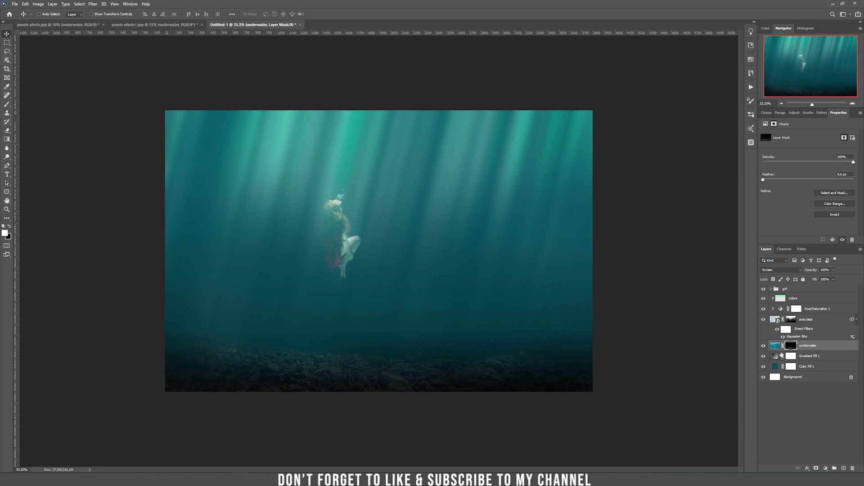
key("b")
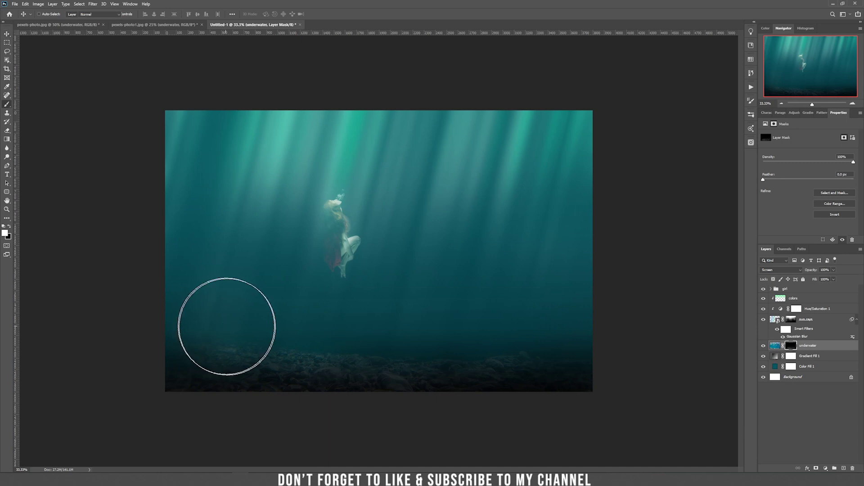
left_click(199, 15)
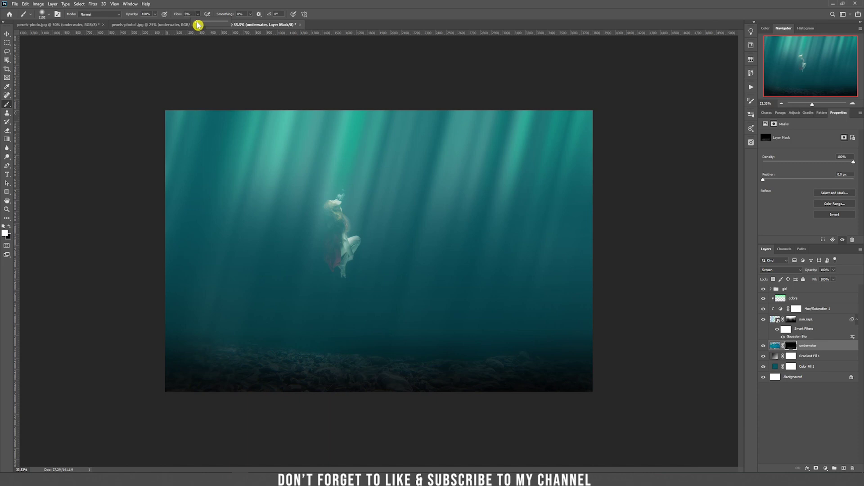
mouse_move(201, 343)
left_mouse_down()
mouse_move(243, 349)
mouse_move(131, 343)
mouse_move(395, 381)
mouse_move(410, 382)
mouse_move(323, 369)
mouse_move(533, 374)
mouse_move(478, 372)
left_mouse_up()
key("v")
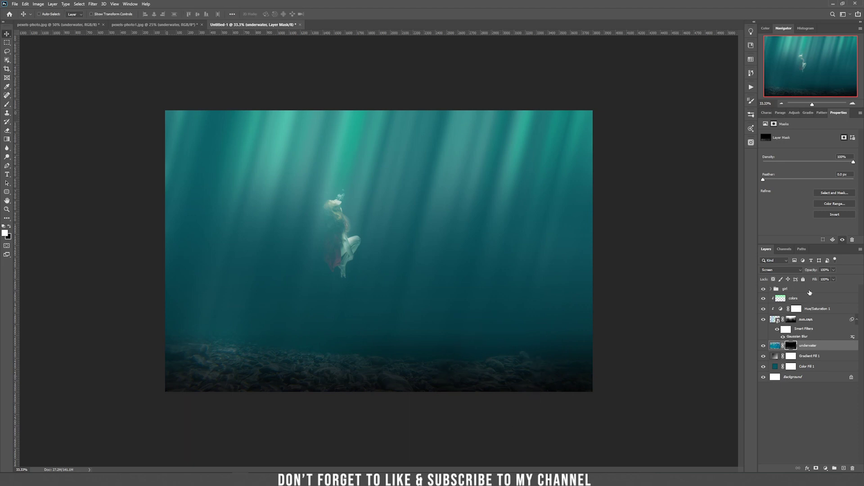
Step: Move the girl group about 61 px left and zoom in to 50%
left_click(810, 292)
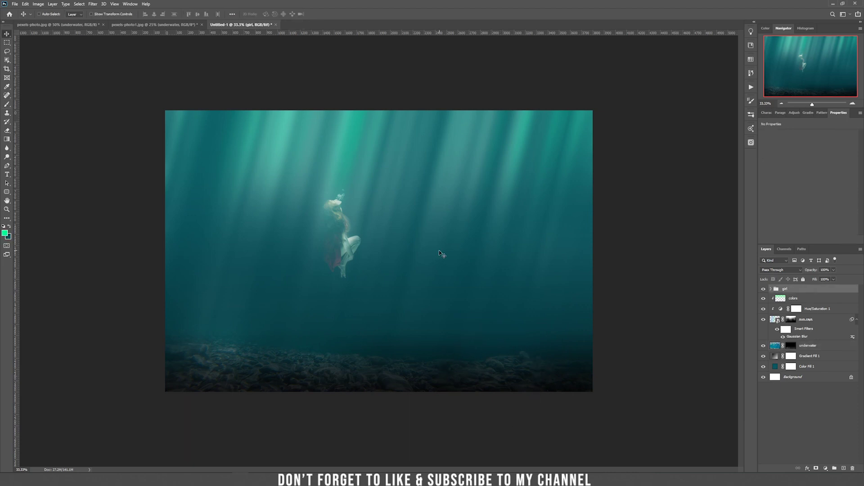
left_click_drag(442, 253, 435, 255)
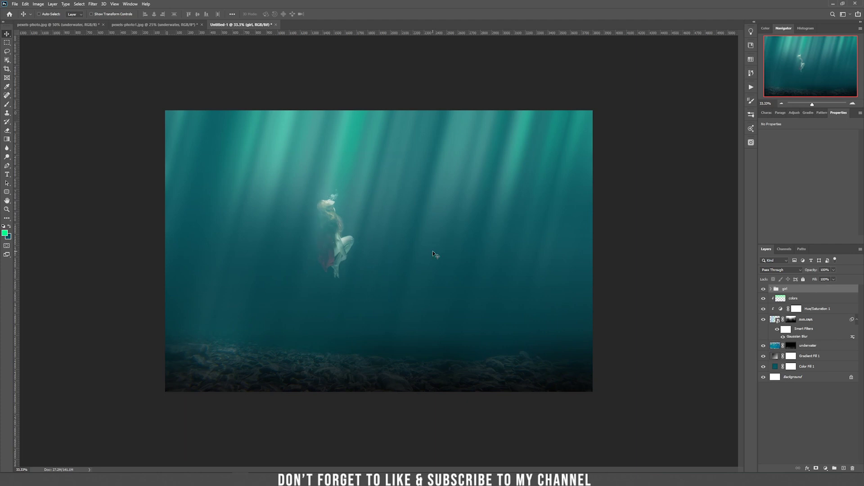
key("ctrl+plus")
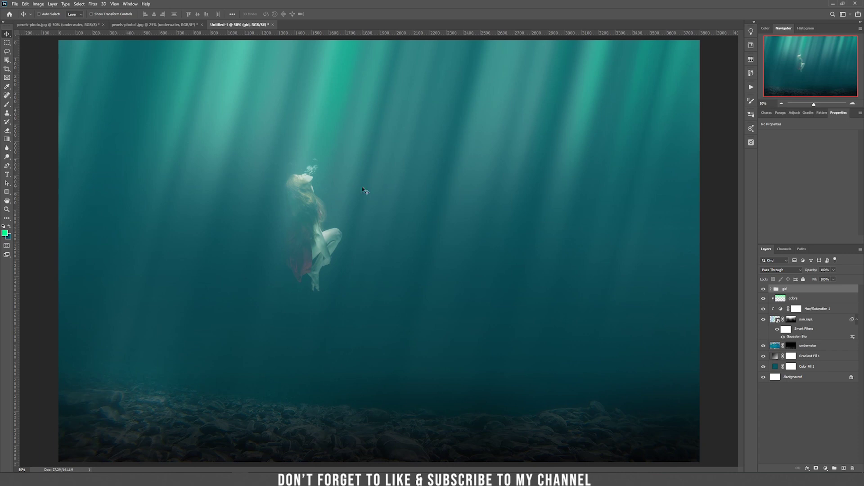
Step: Add a layer mask to the colors layer and paint black to remove the green tint over the woman
left_click(809, 300)
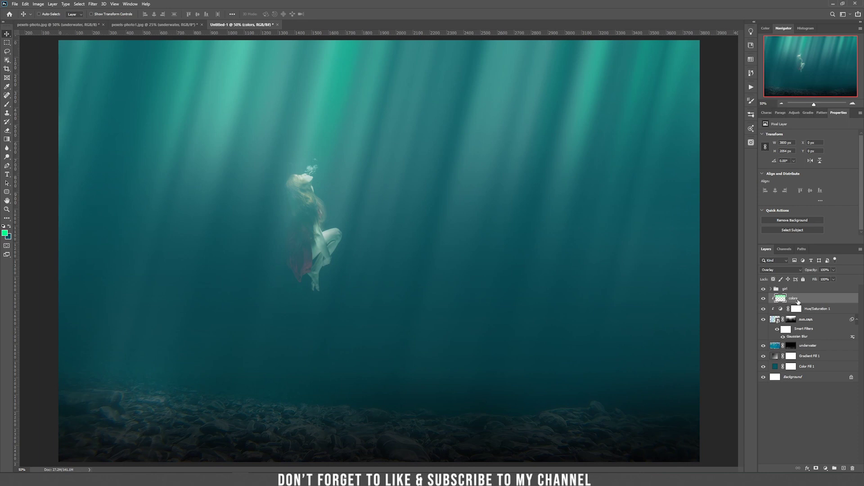
left_click(817, 468)
key("b")
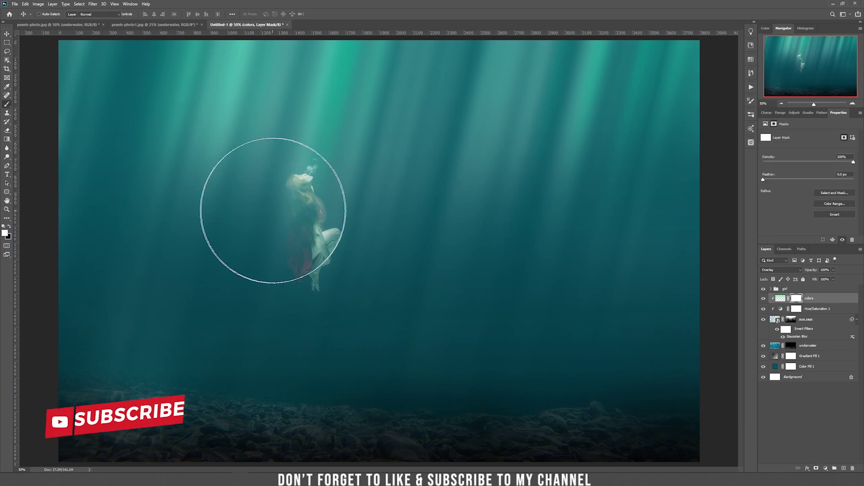
left_click(9, 226)
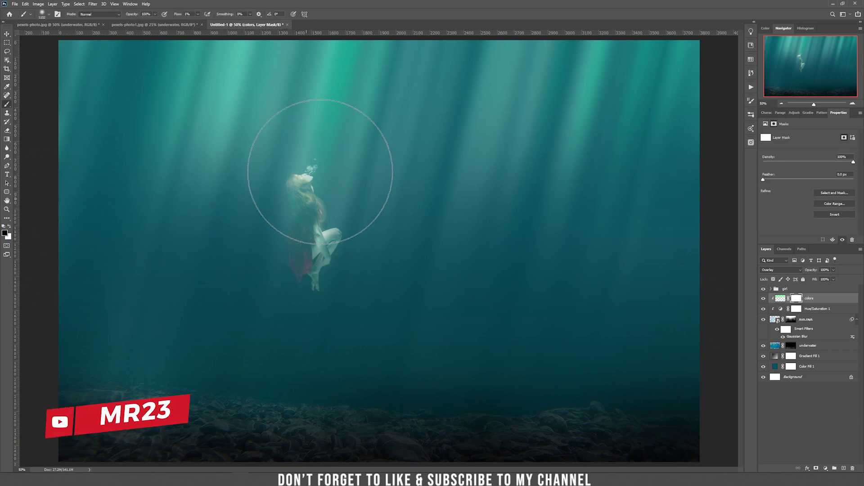
left_click(347, 160)
left_click_drag(217, 25, 207, 25)
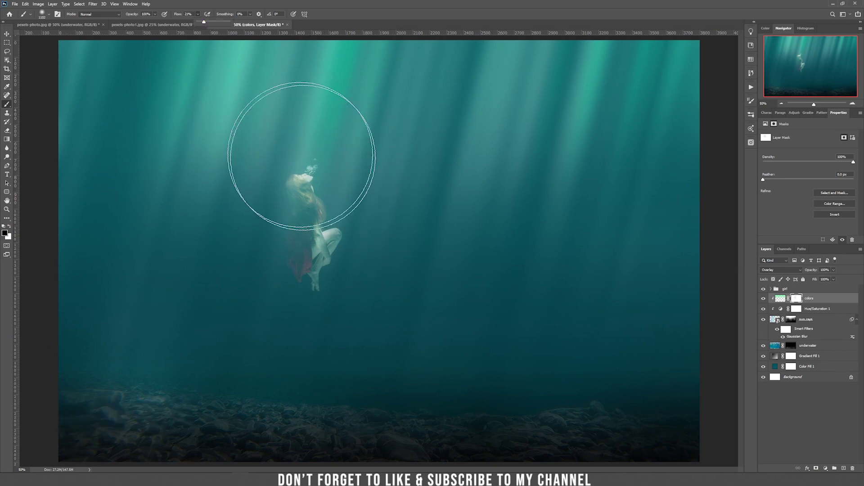
key("v")
key("ctrl+minus")
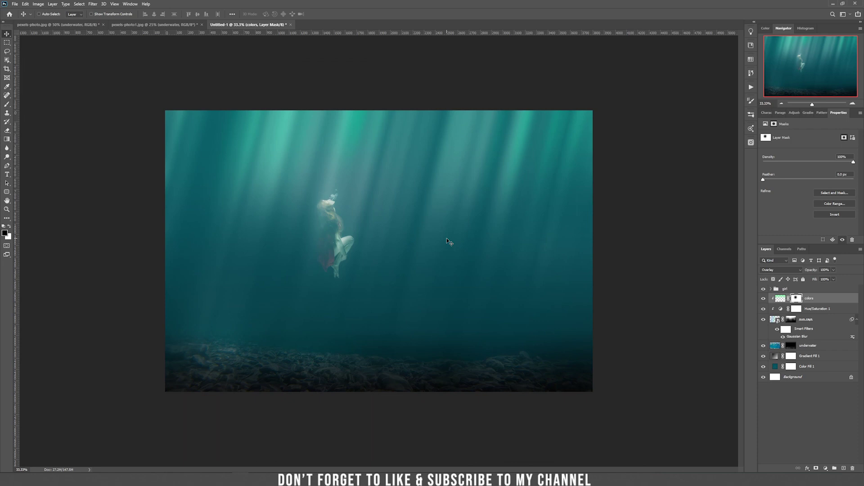